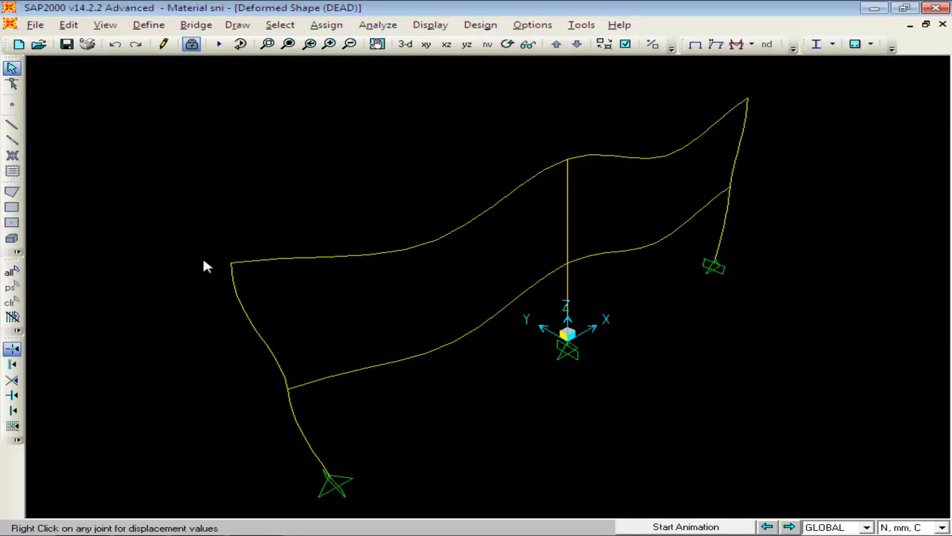
# - Close the current model without saving its changes and set the working units to Kgf, m, C
pyautogui.click(35, 25)
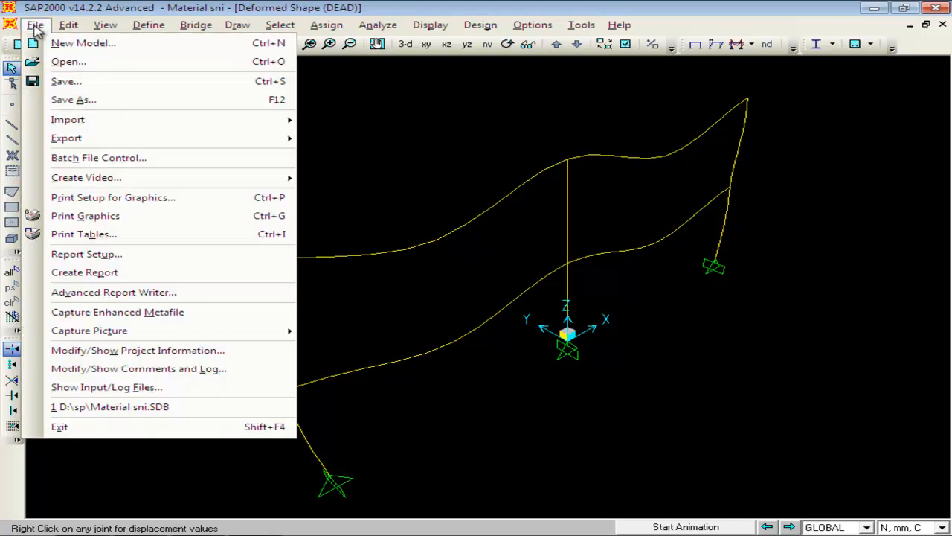
pyautogui.click(82, 43)
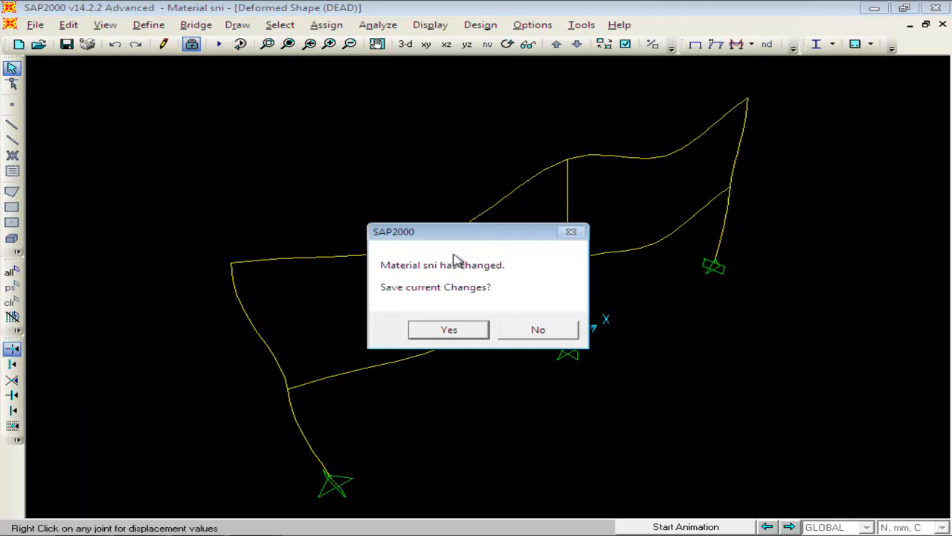
pyautogui.click(531, 329)
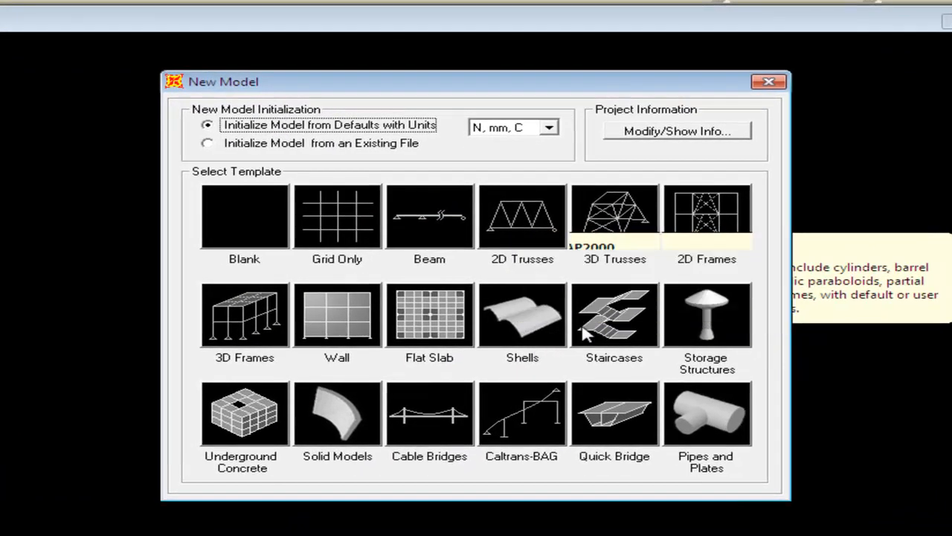
pyautogui.click(750, 93)
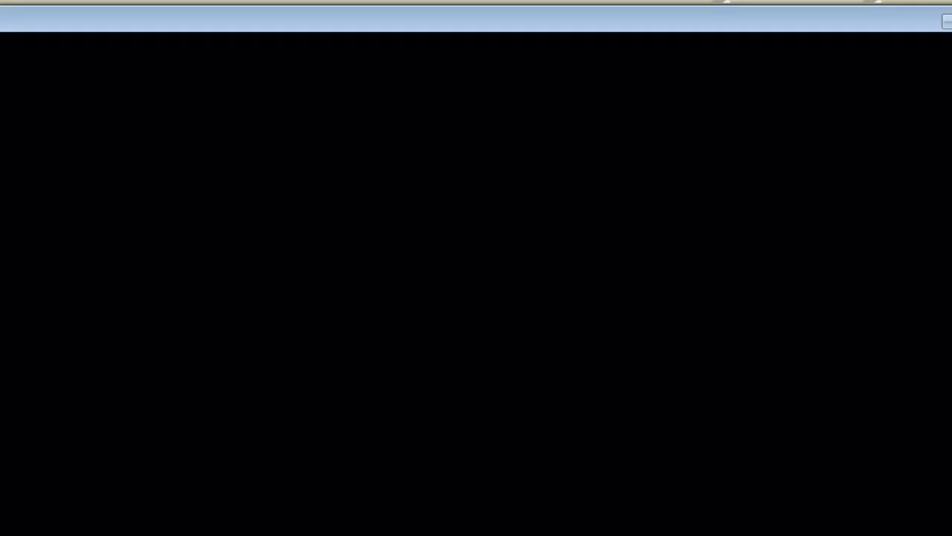
pyautogui.click(922, 524)
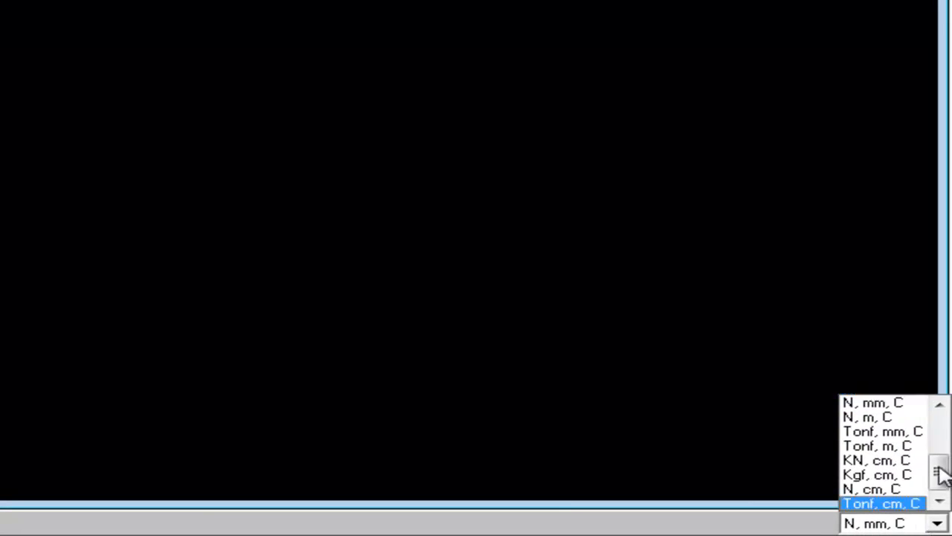
pyautogui.moveTo(939, 480); pyautogui.dragTo(942, 447)
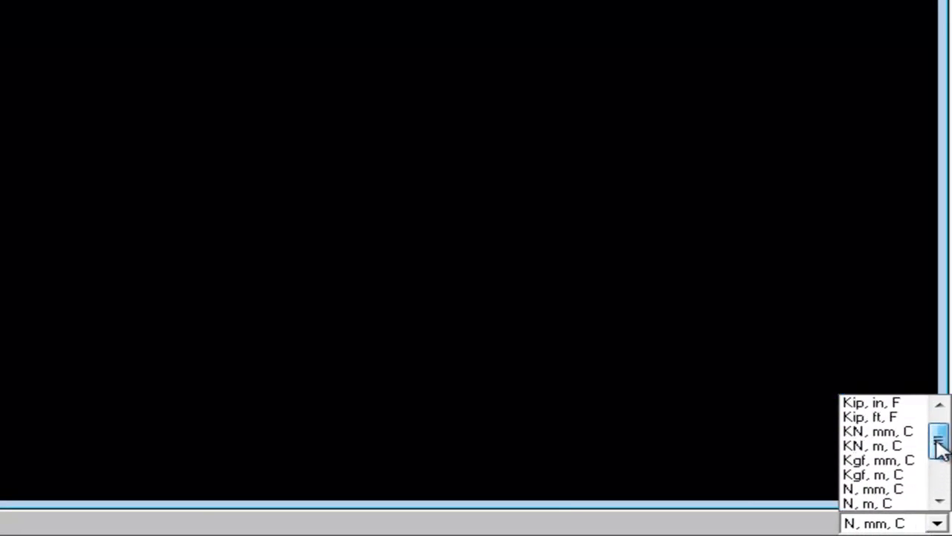
pyautogui.click(895, 475)
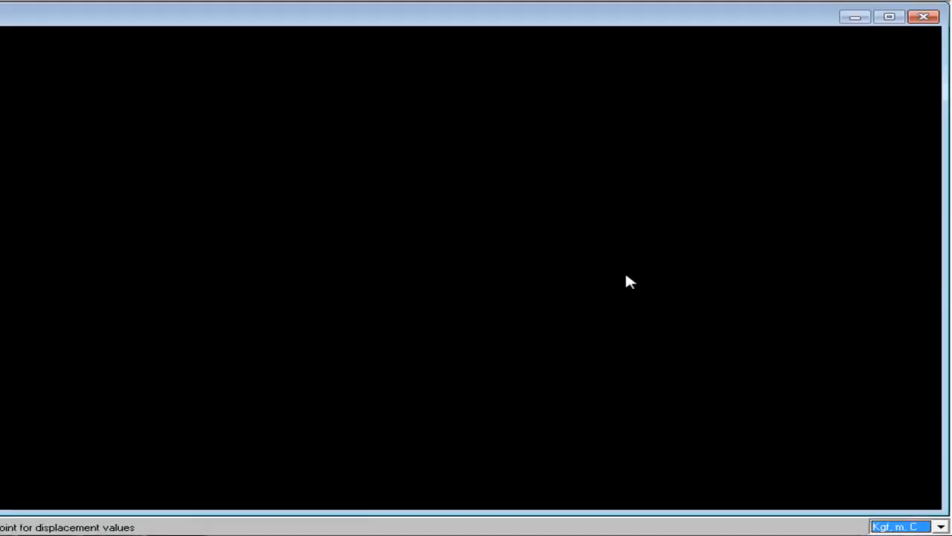
# - Create a new 2D portal frame with 2 stories, 2 bays, story height 3 and bay width 6, using default sections
pyautogui.click(17, 25)
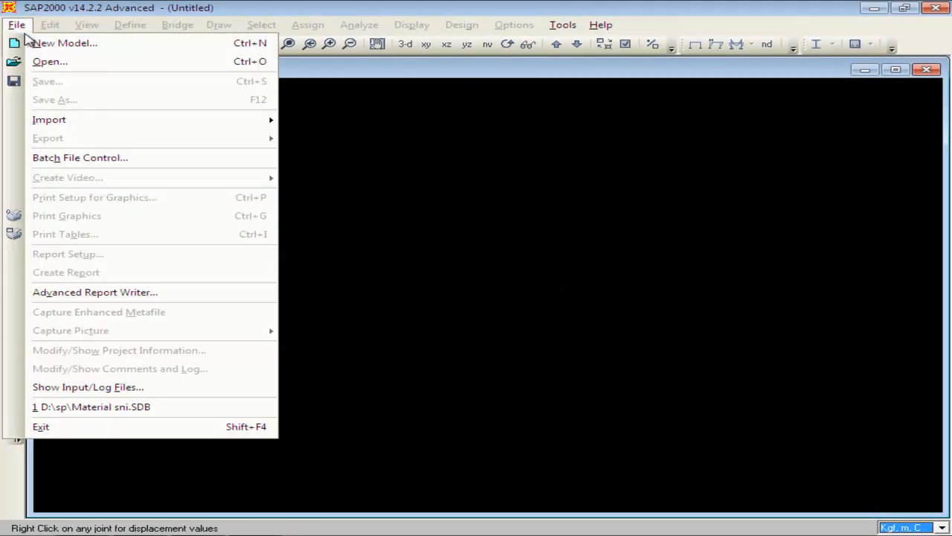
pyautogui.click(44, 43)
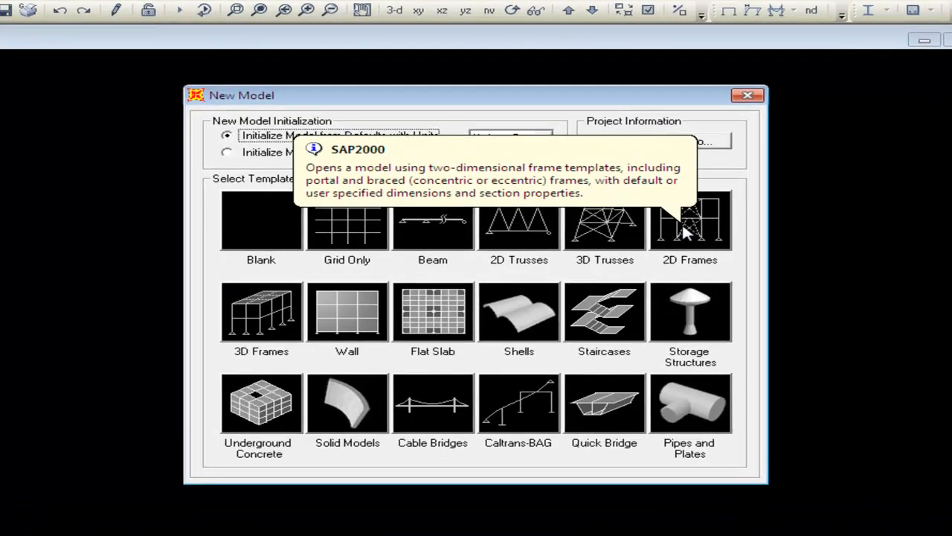
pyautogui.click(658, 235)
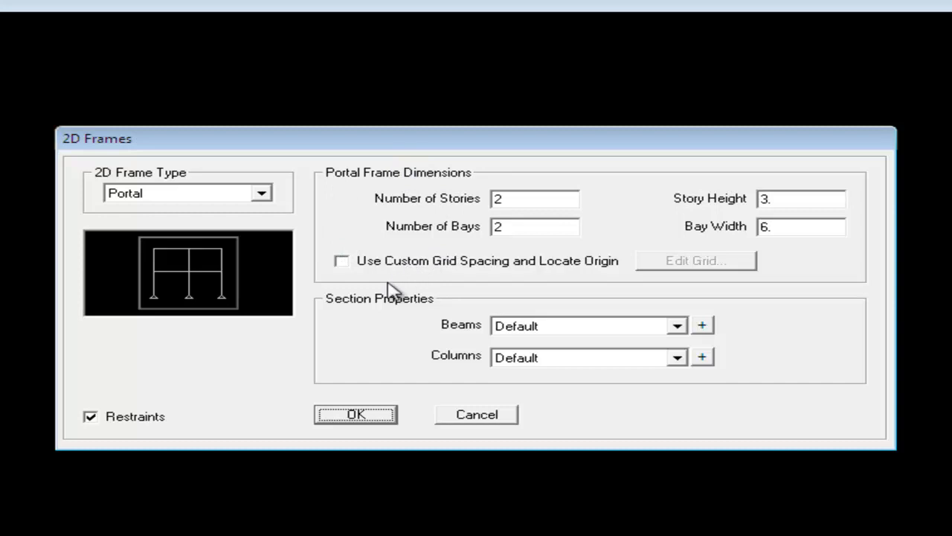
pyautogui.click(356, 414)
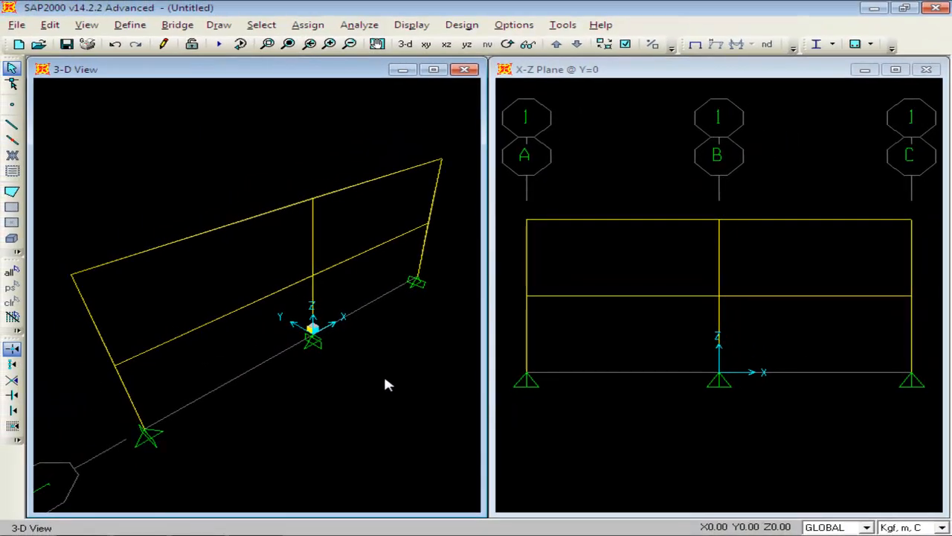
# - In the maximized X-Z view, assign fixed restraints to the base joints of the left and middle columns
pyautogui.click(896, 70)
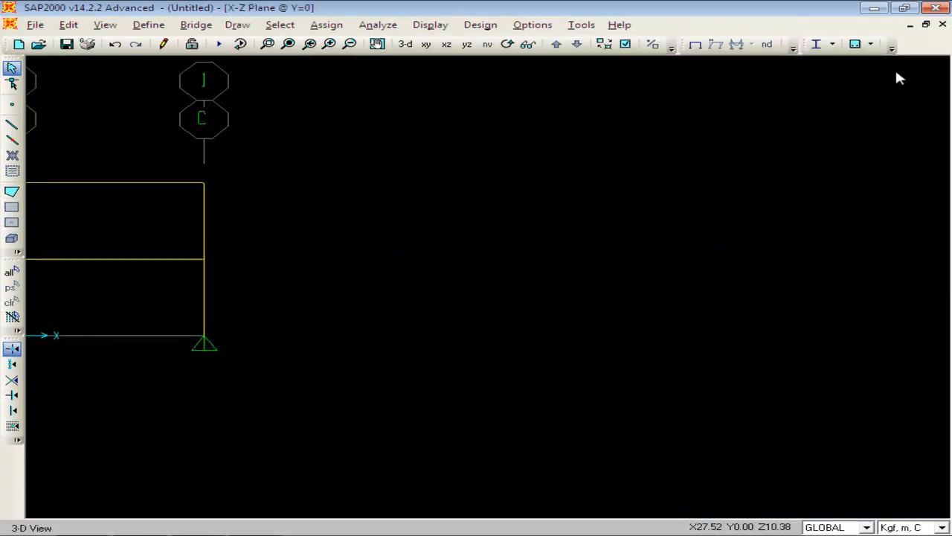
pyautogui.click(447, 45)
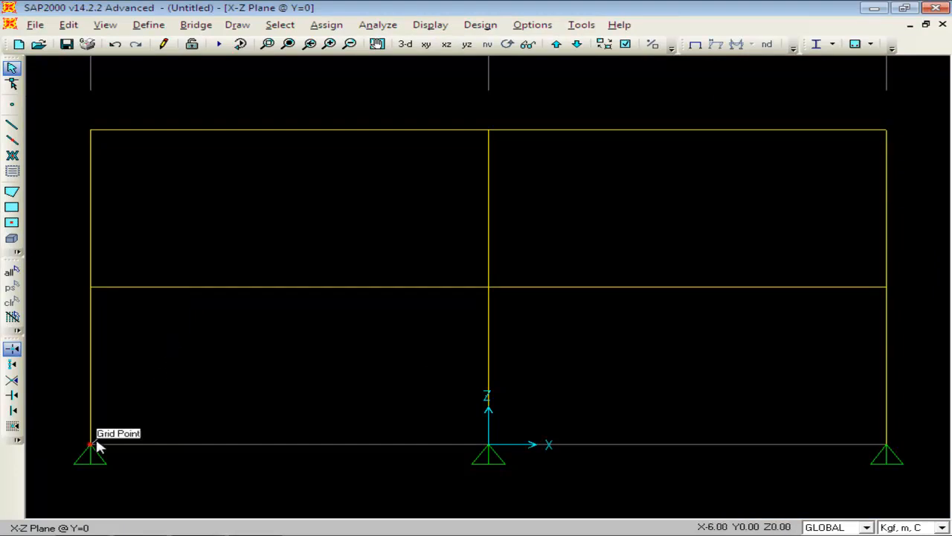
pyautogui.moveTo(541, 411); pyautogui.dragTo(64, 476)
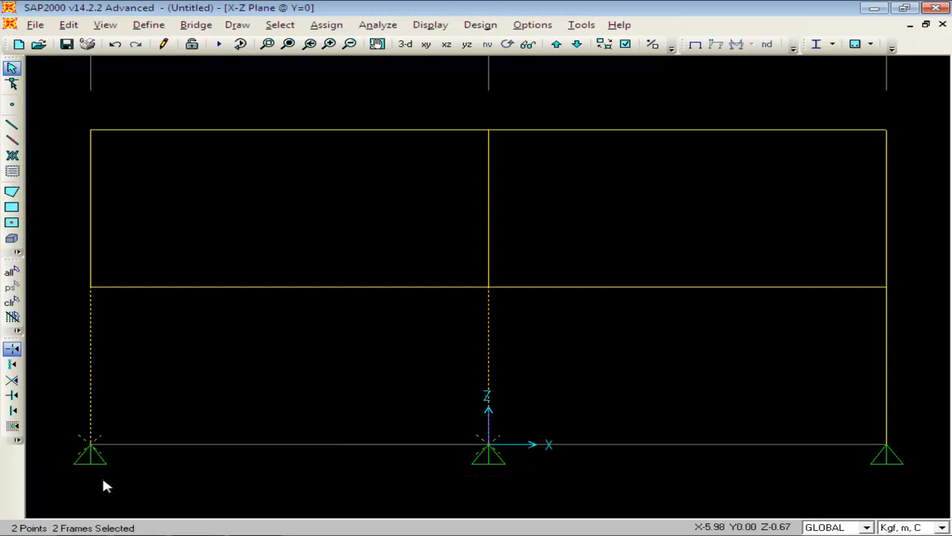
pyautogui.click(326, 25)
pyautogui.moveTo(330, 46)
pyautogui.click(599, 43)
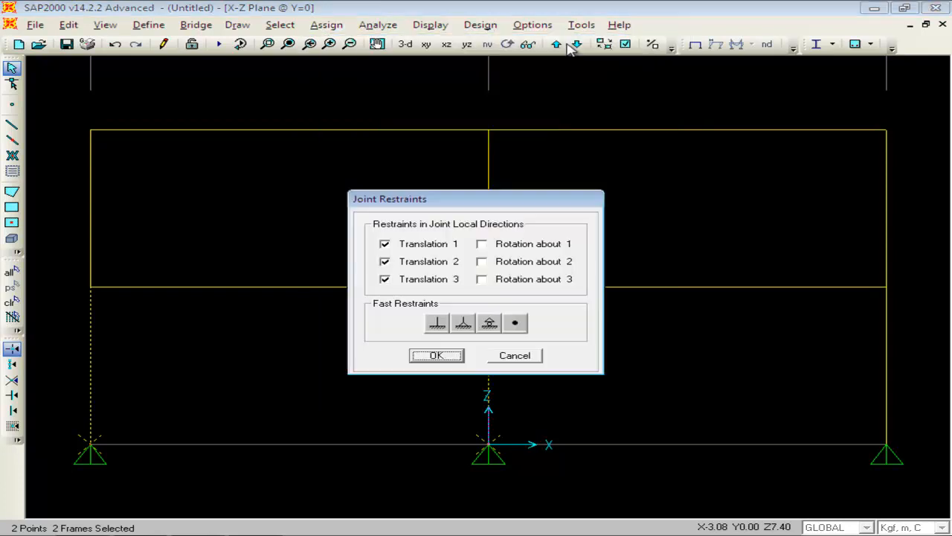
pyautogui.click(432, 330)
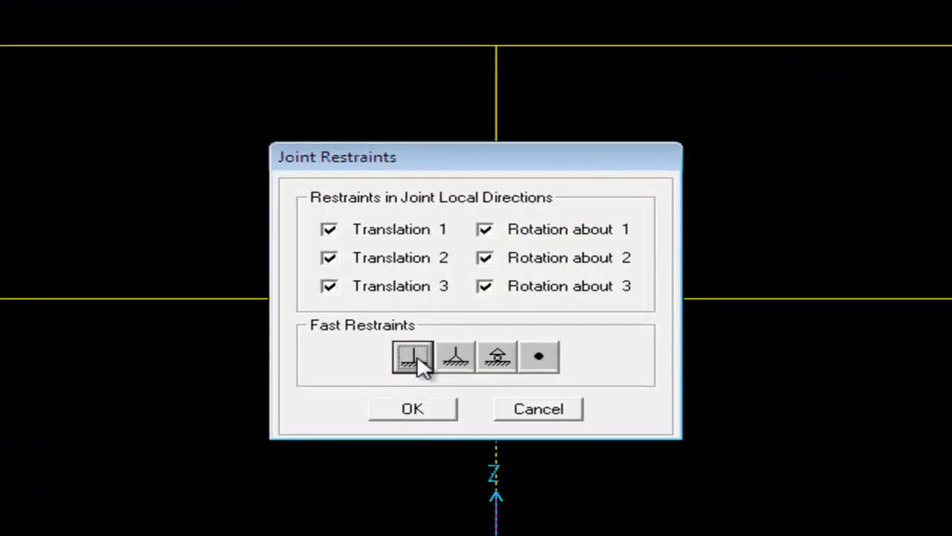
pyautogui.click(412, 411)
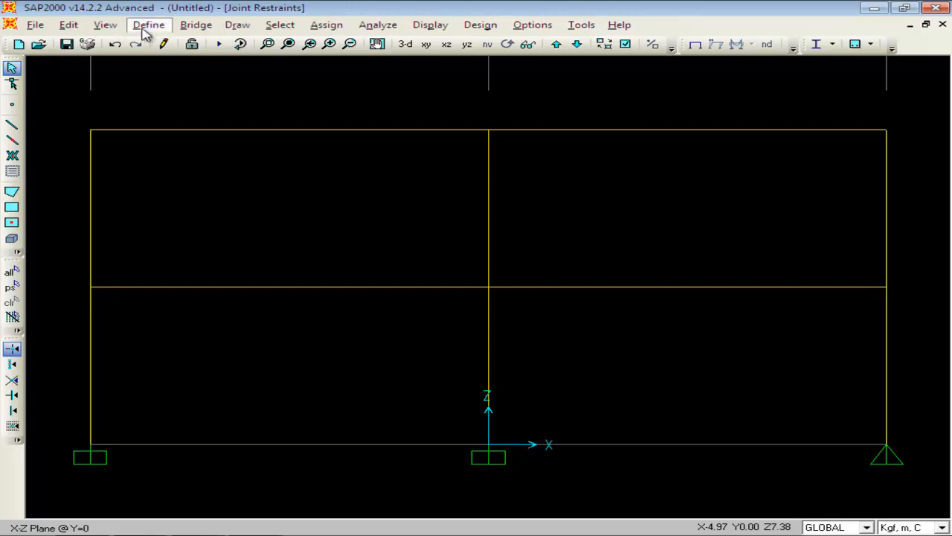
# - Display the section names on the frame members
pyautogui.click(146, 28)
pyautogui.moveTo(112, 31)
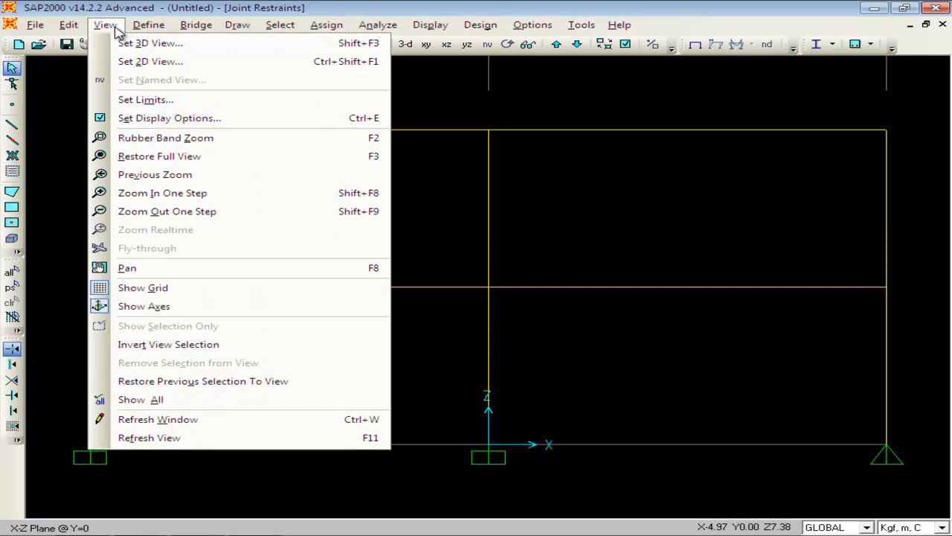
pyautogui.click(139, 118)
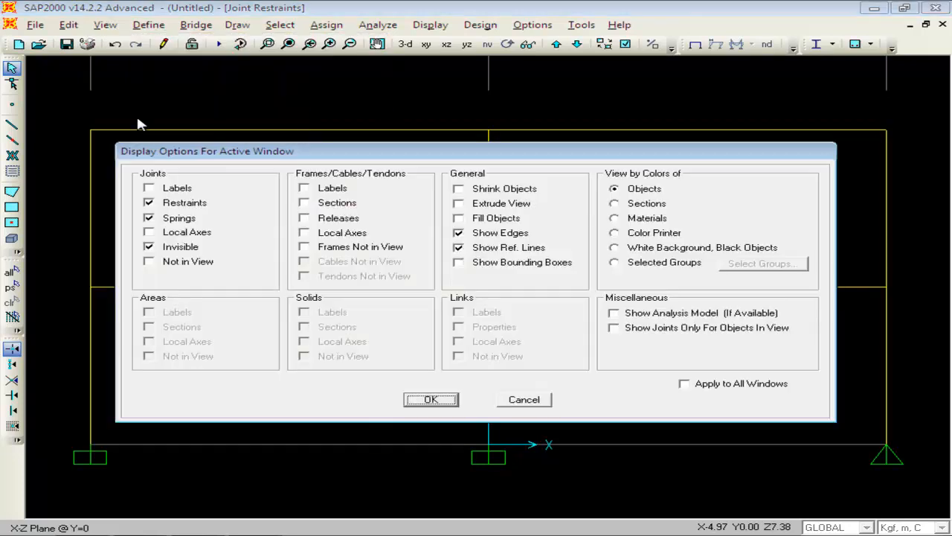
pyautogui.click(348, 204)
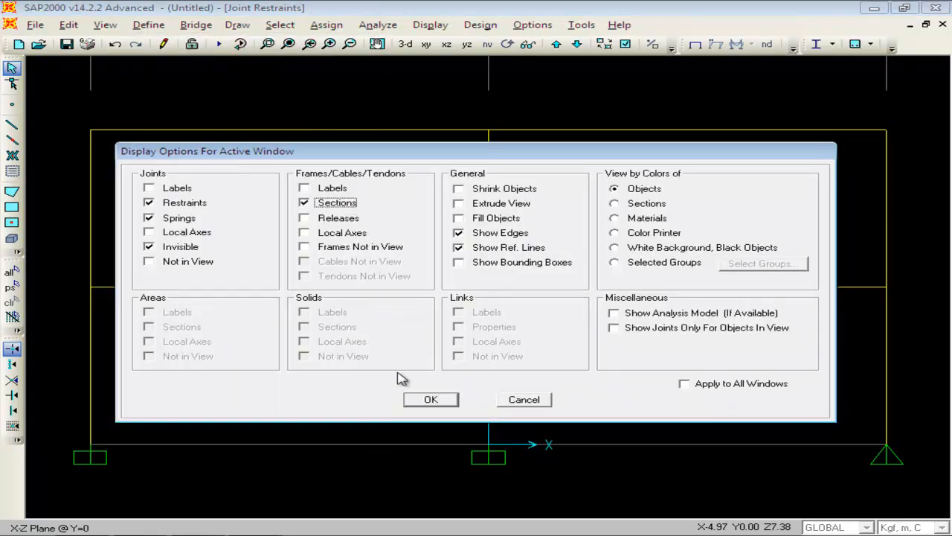
pyautogui.click(432, 400)
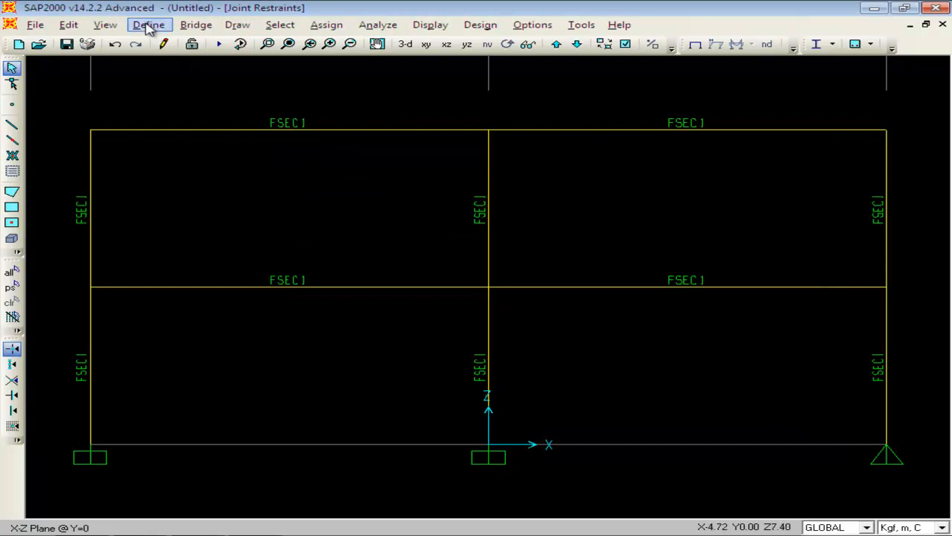
# - Enable the extruded view with filled objects and inspect the frame in 3D
pyautogui.click(105, 25)
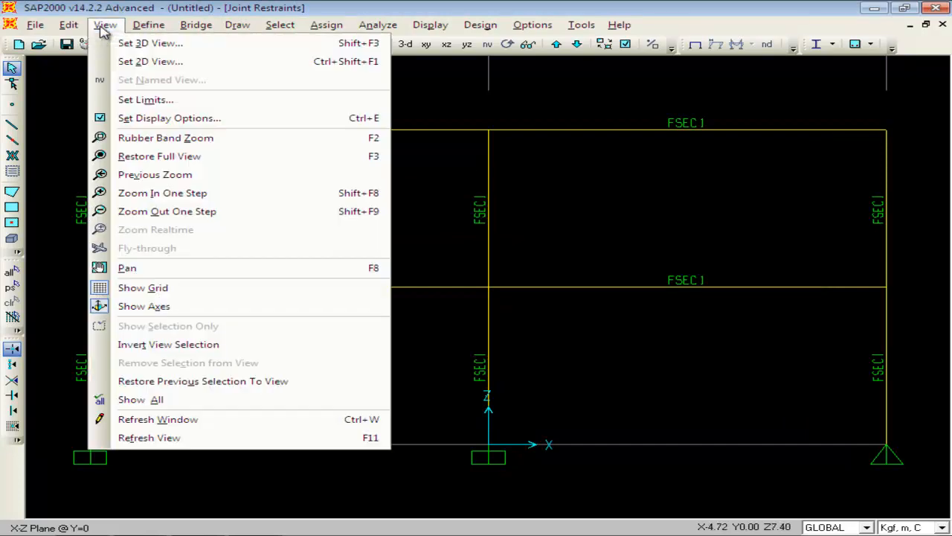
pyautogui.click(123, 119)
pyautogui.click(499, 204)
pyautogui.click(489, 220)
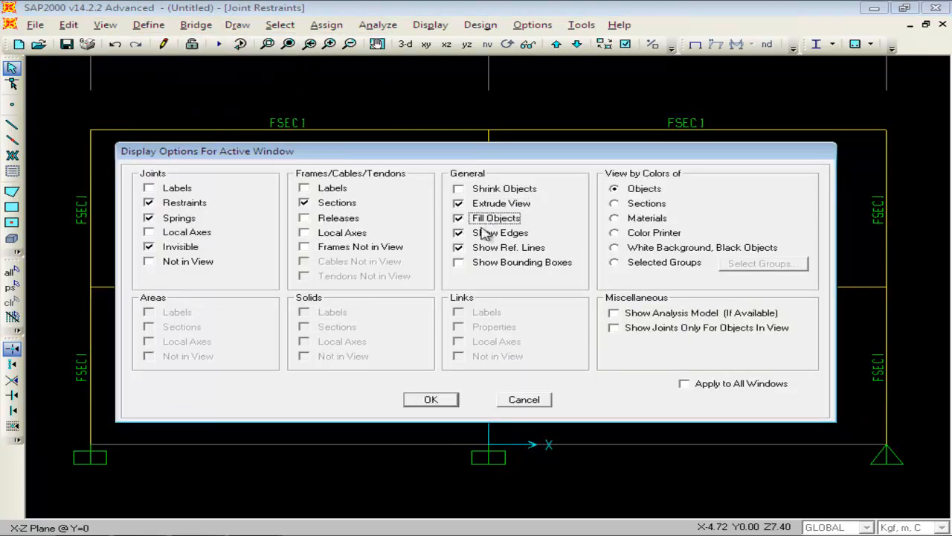
pyautogui.click(433, 399)
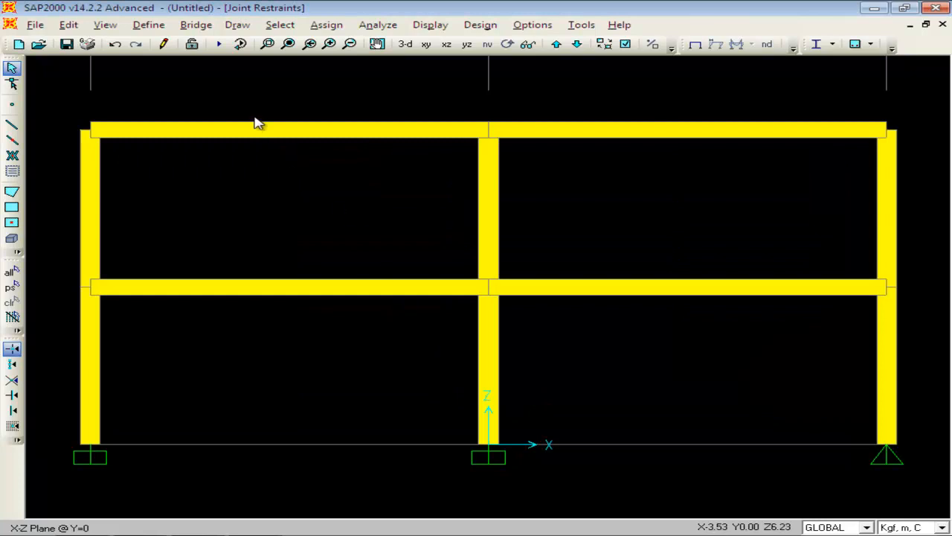
pyautogui.click(405, 45)
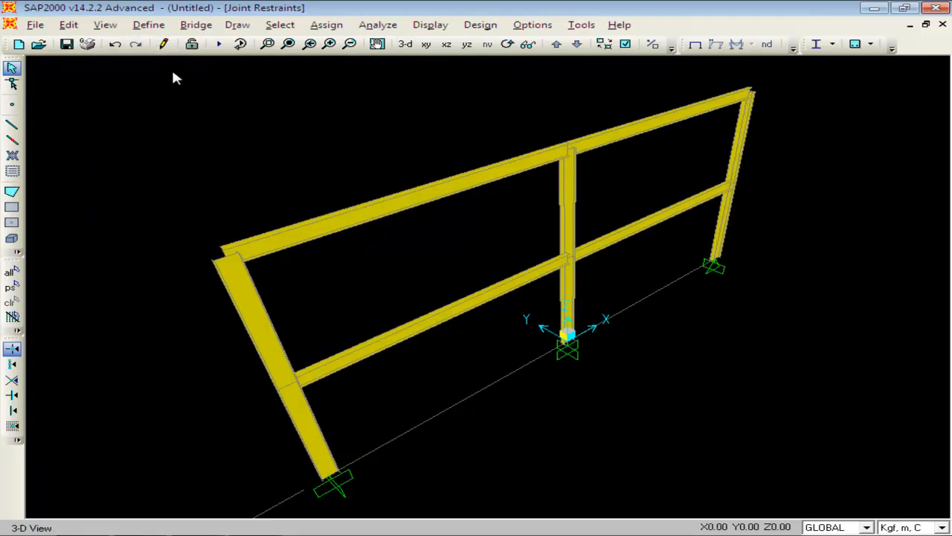
# - Return to the X-Z plane and turn off the extruded view and object fill
pyautogui.click(446, 45)
pyautogui.click(105, 25)
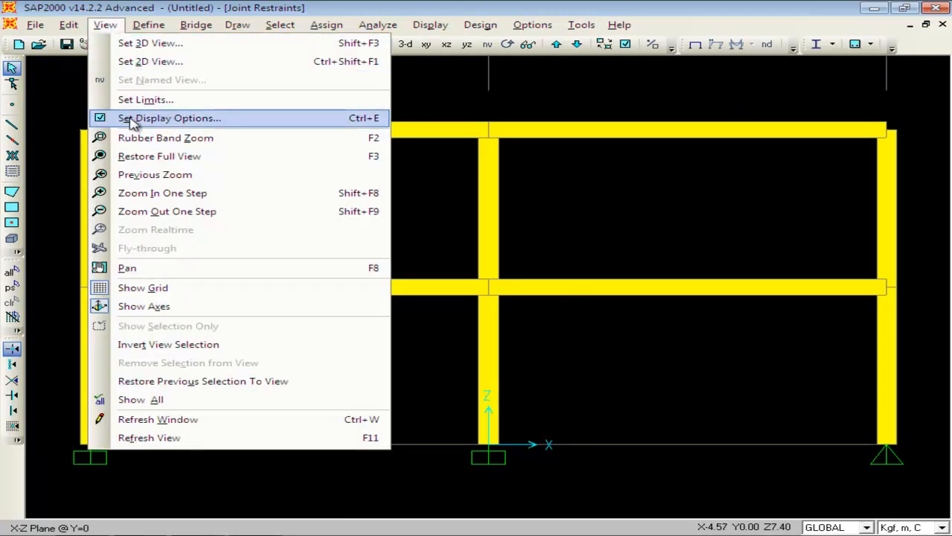
pyautogui.click(251, 127)
pyautogui.click(491, 209)
pyautogui.click(492, 217)
pyautogui.click(431, 399)
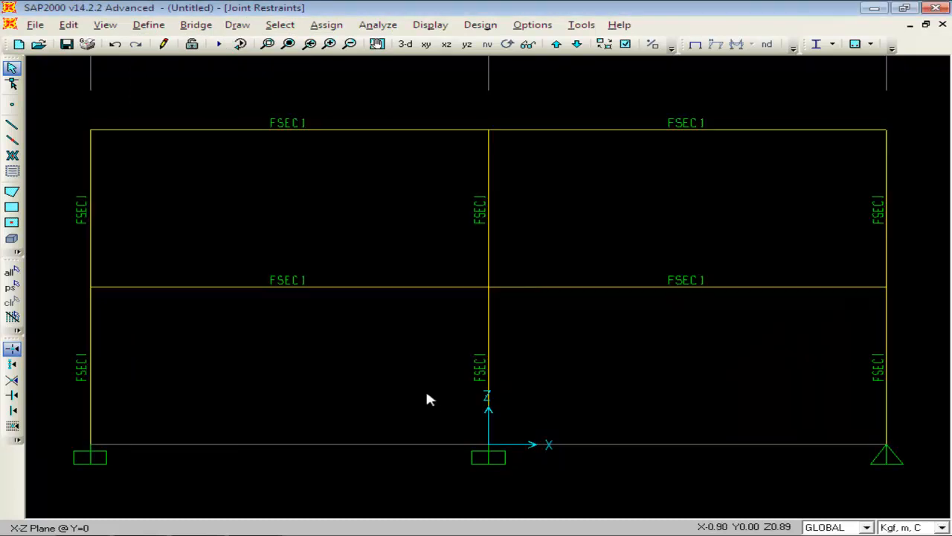
# - Add a new quick material of type Concrete with the f'c 4000 psi specification to the material definitions
pyautogui.click(153, 26)
pyautogui.click(171, 45)
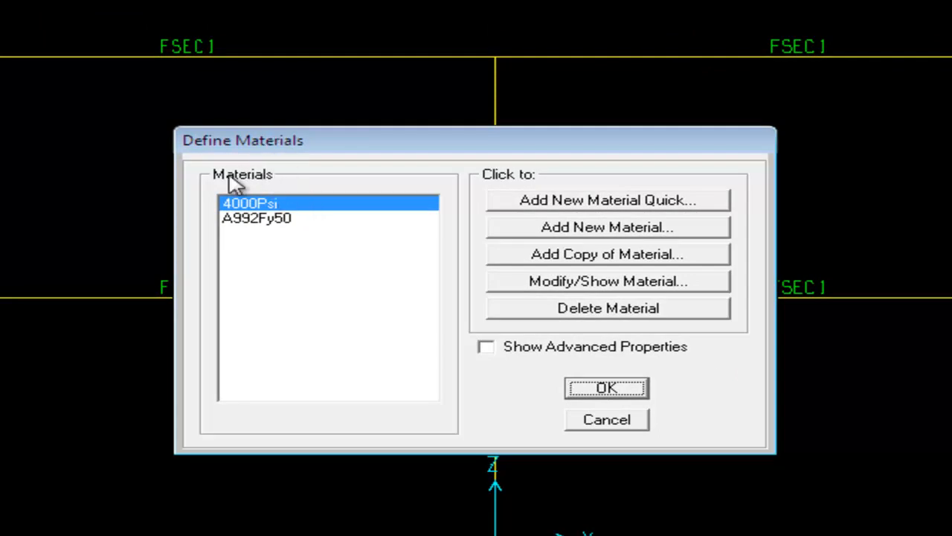
pyautogui.click(265, 218)
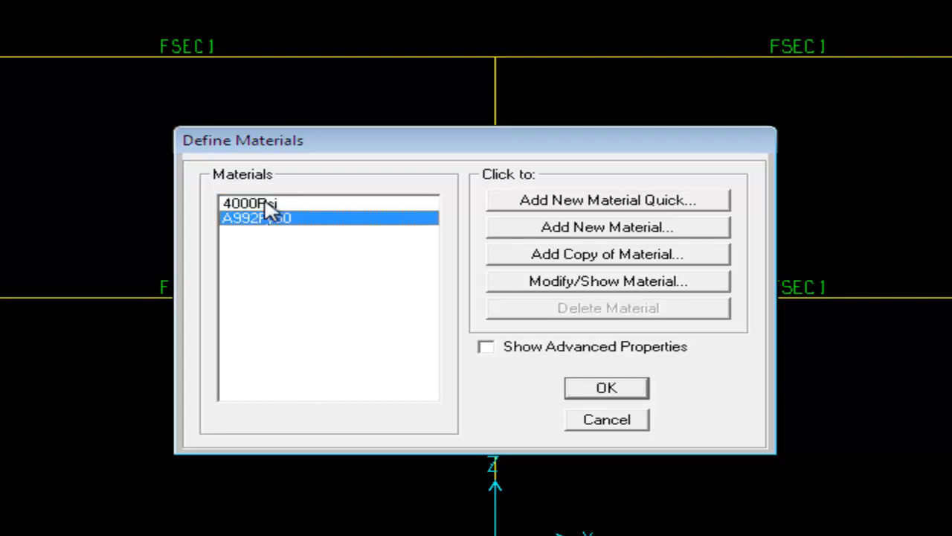
pyautogui.click(266, 200)
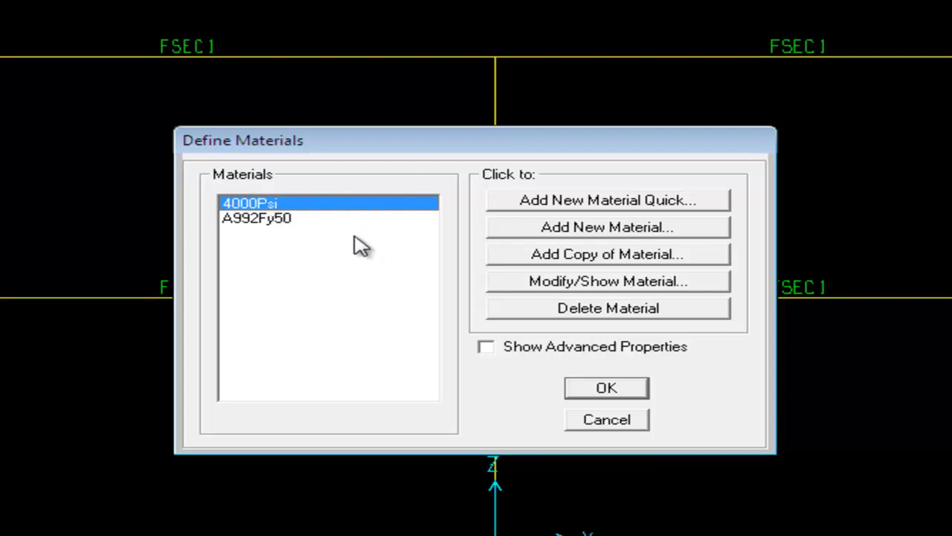
pyautogui.click(638, 206)
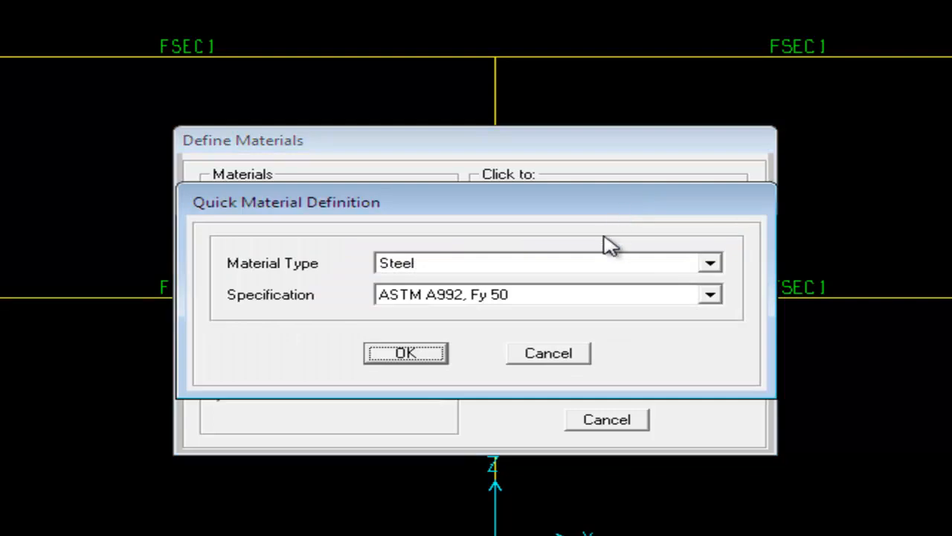
pyautogui.click(647, 266)
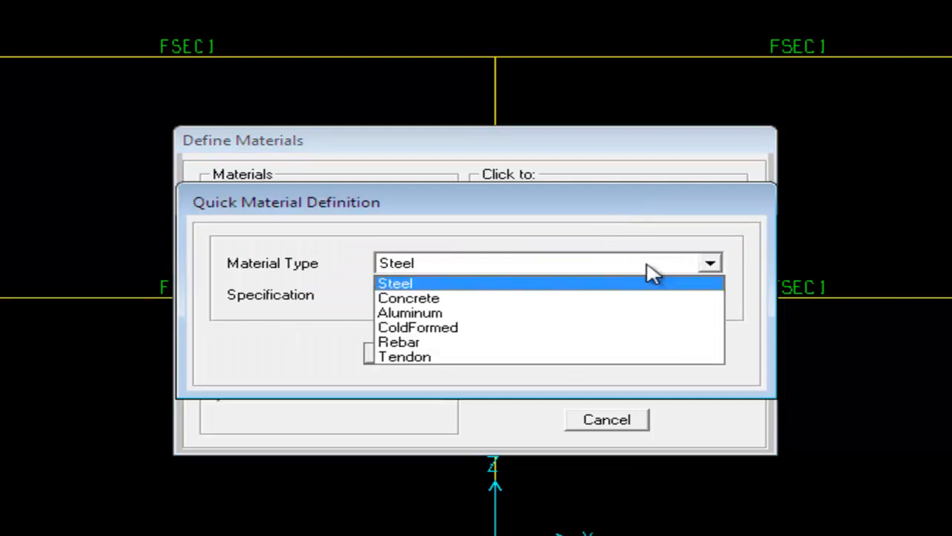
pyautogui.click(493, 302)
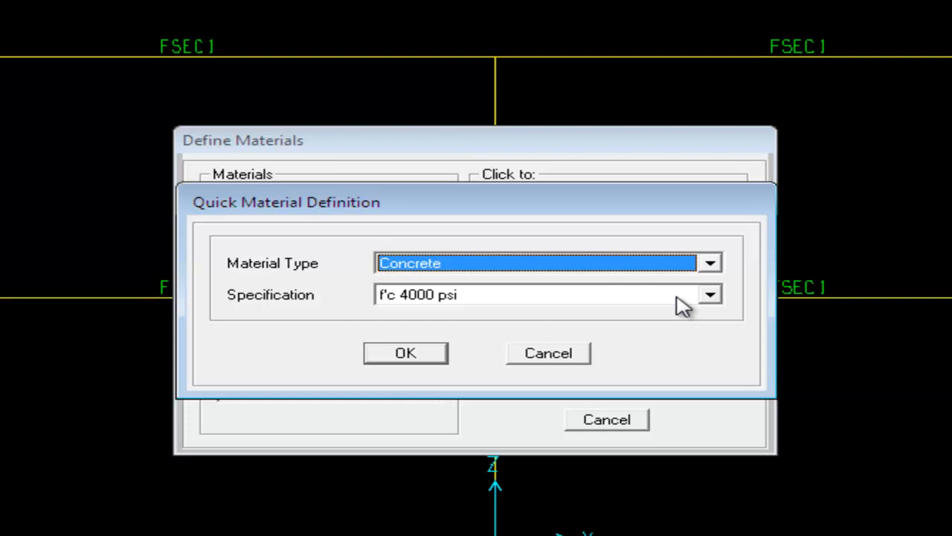
pyautogui.click(444, 355)
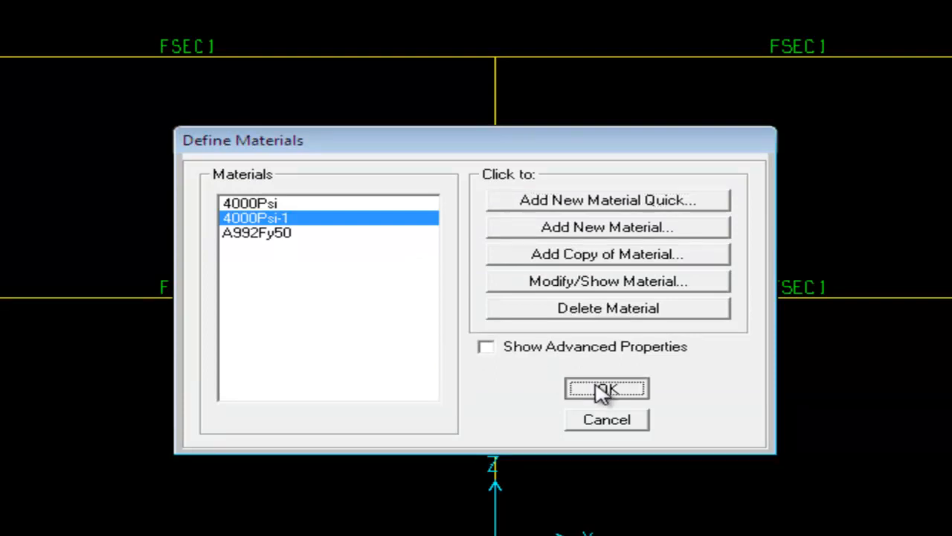
pyautogui.click(604, 390)
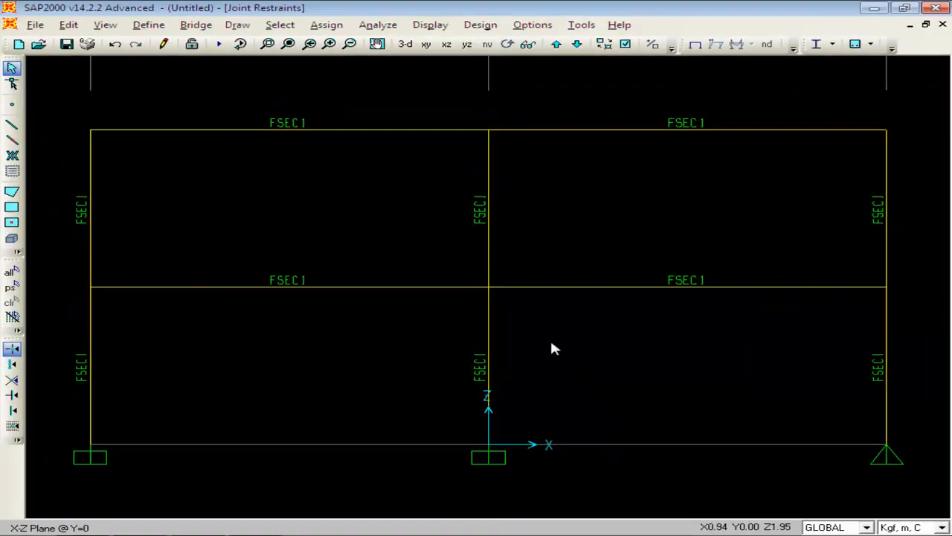
# - Review the property data of the 4000Psi-1 material, including its weight per unit volume, and close the material definitions without changes
pyautogui.click(149, 28)
pyautogui.moveTo(182, 68)
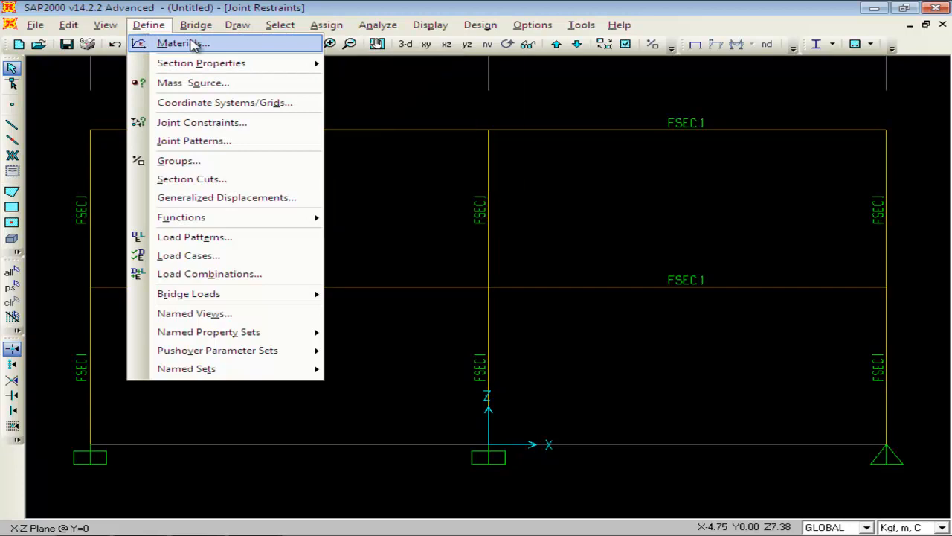
pyautogui.click(186, 44)
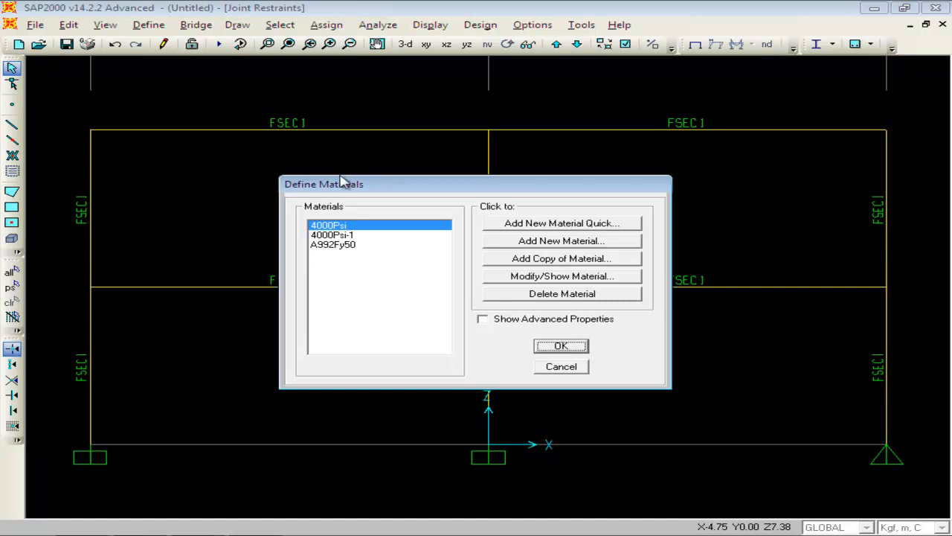
pyautogui.click(353, 236)
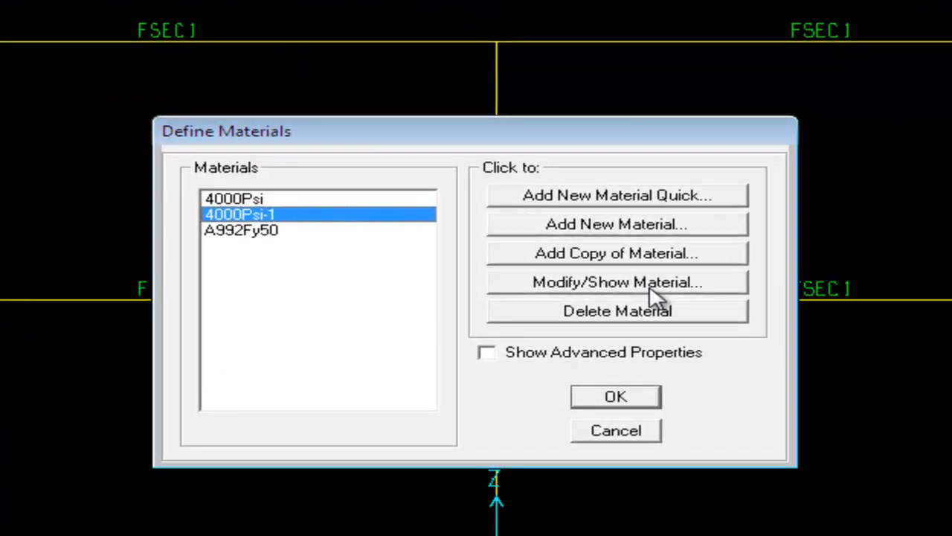
pyautogui.click(652, 289)
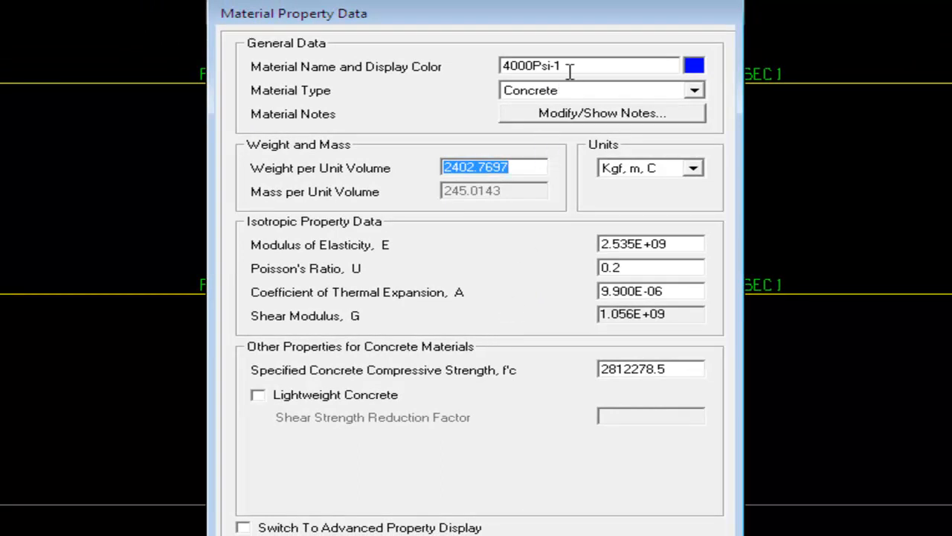
pyautogui.click(528, 170)
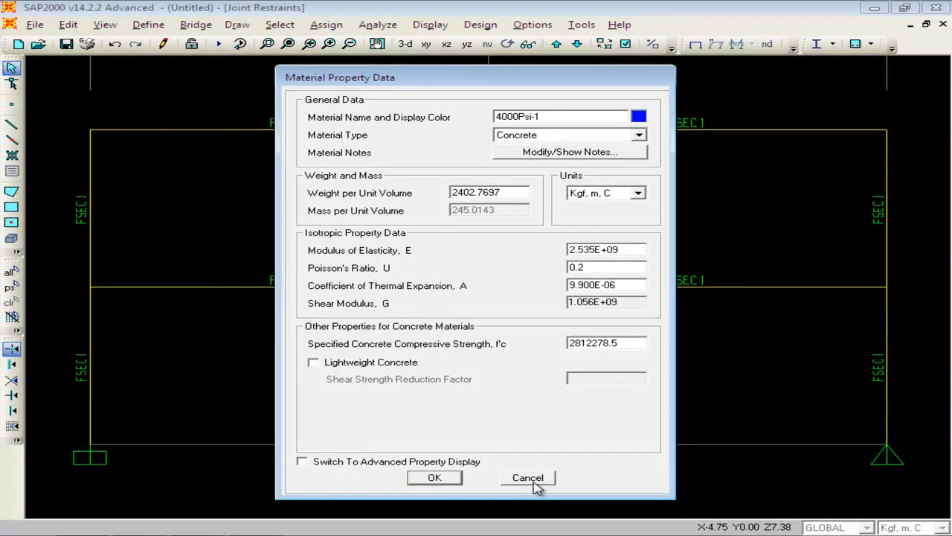
pyautogui.click(538, 484)
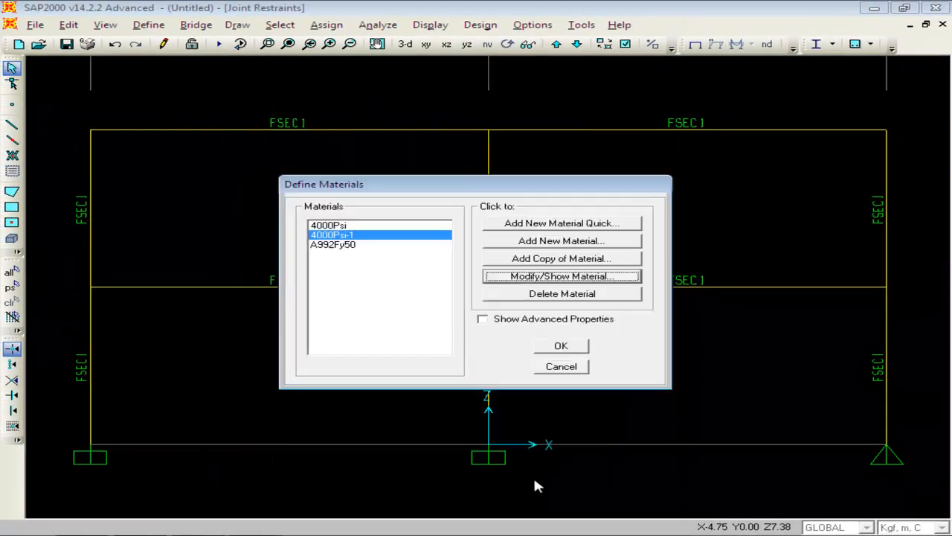
pyautogui.click(561, 367)
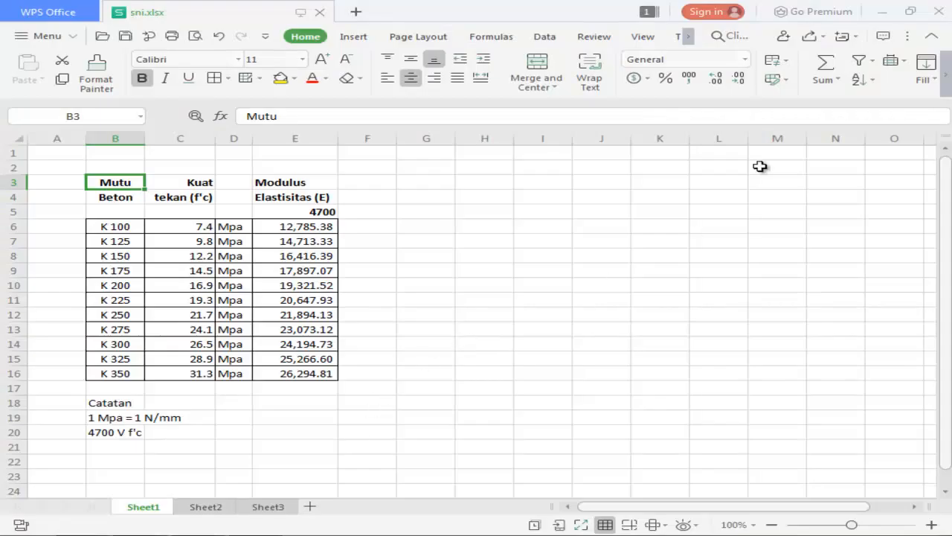
# - Switch to the sni.xlsx spreadsheet in WPS Office and examine the concrete grades K 100 to K 350 and the K 100 compressive strength
pyautogui.click(911, 12)
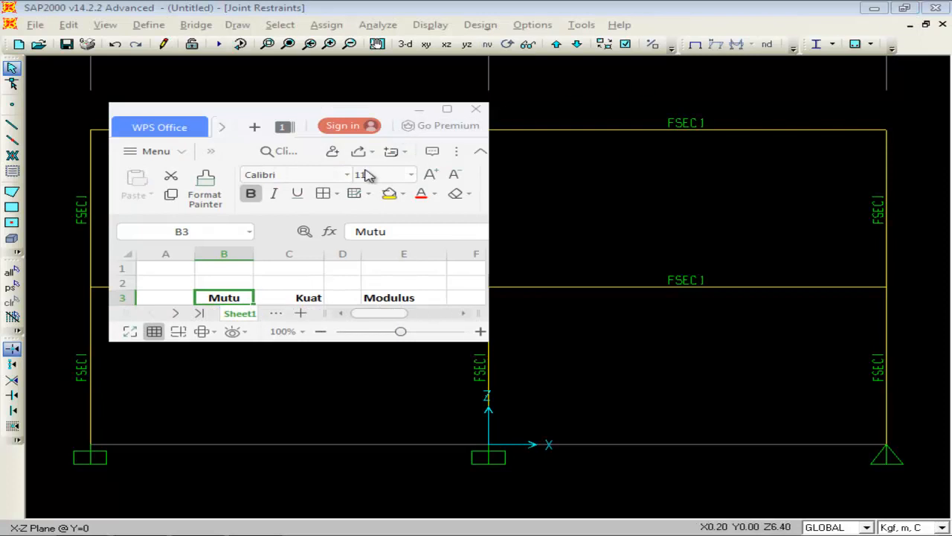
pyautogui.moveTo(395, 342); pyautogui.dragTo(400, 452)
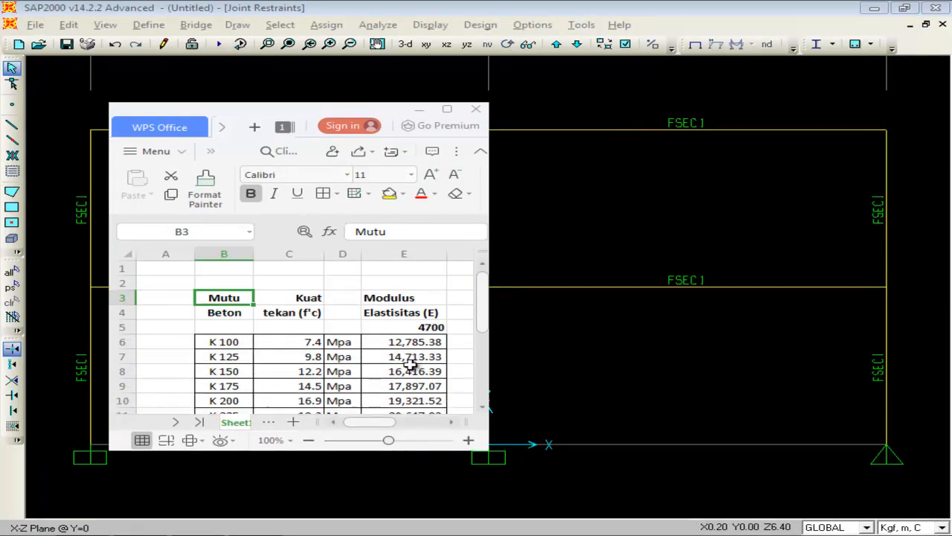
pyautogui.moveTo(253, 117); pyautogui.dragTo(338, 144)
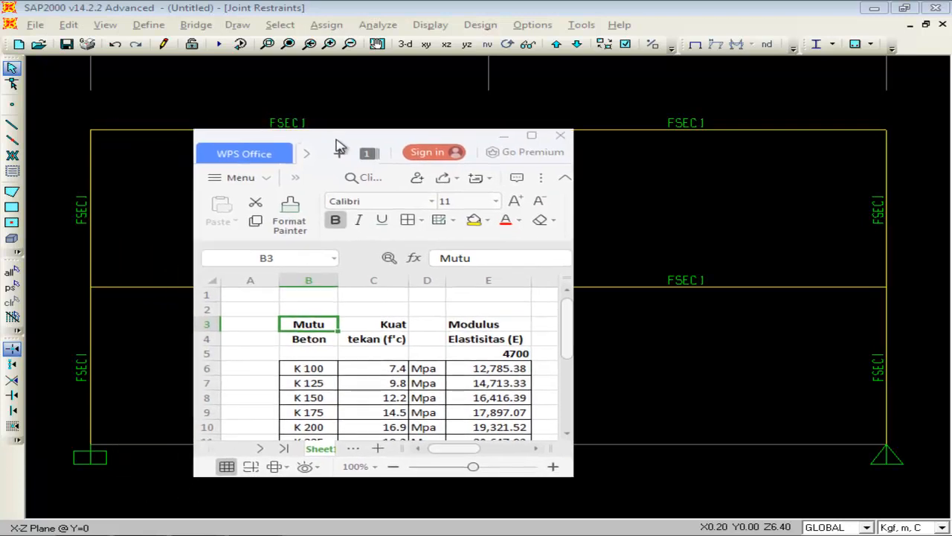
pyautogui.click(531, 137)
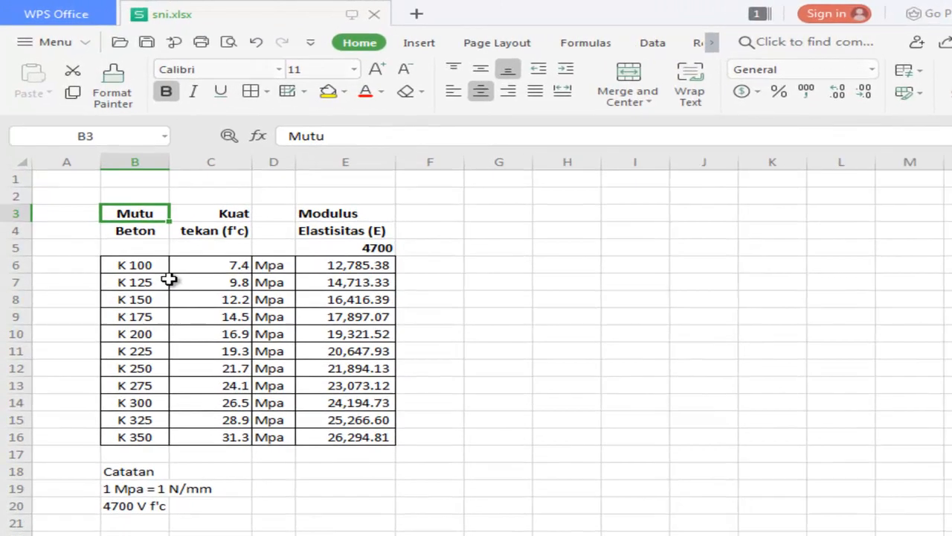
pyautogui.click(161, 265)
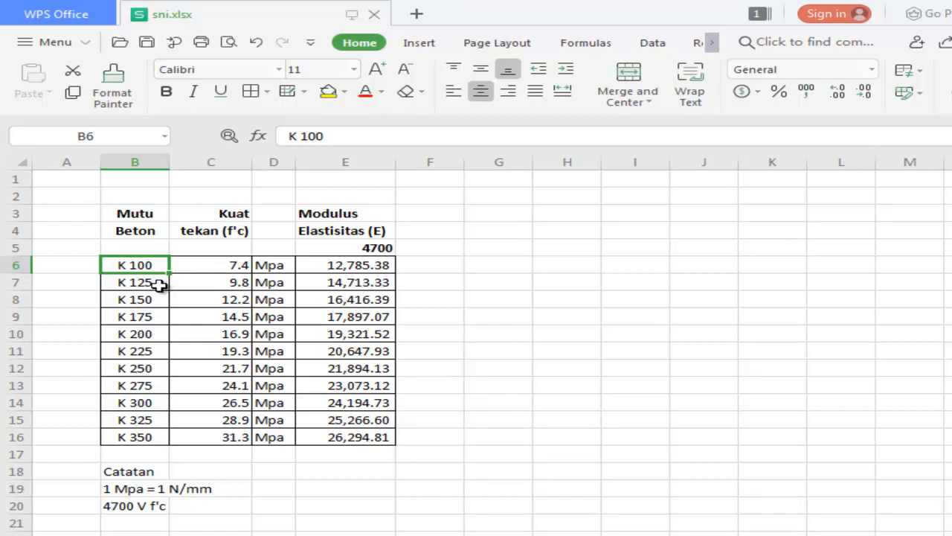
pyautogui.click(163, 283)
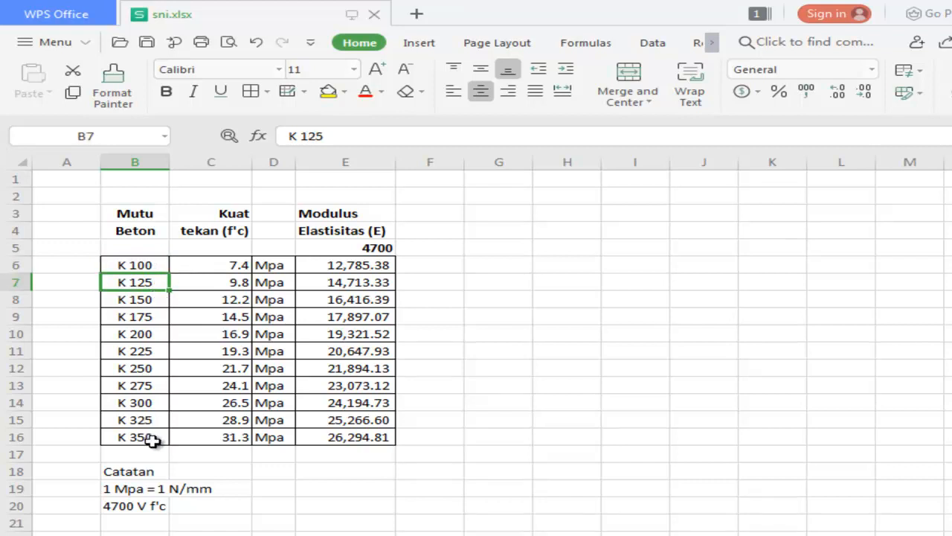
pyautogui.click(151, 439)
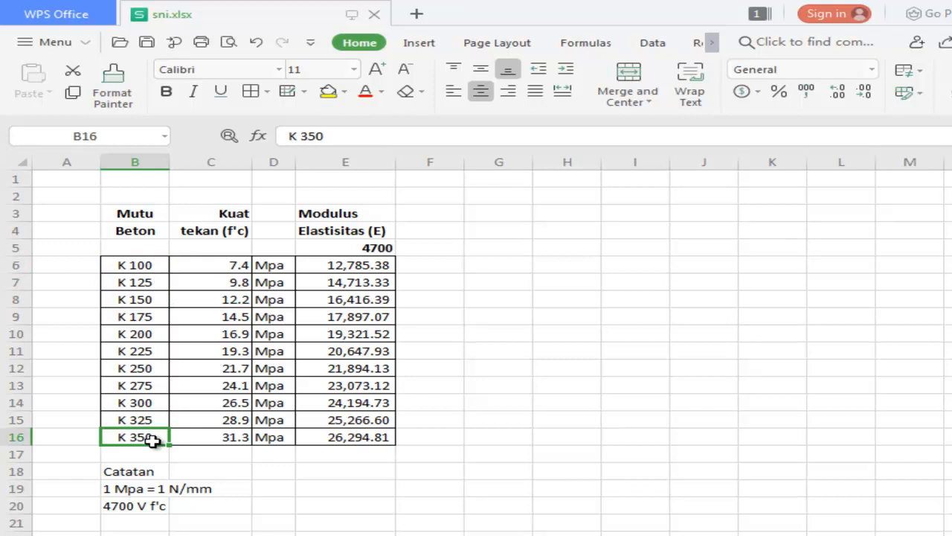
pyautogui.click(220, 269)
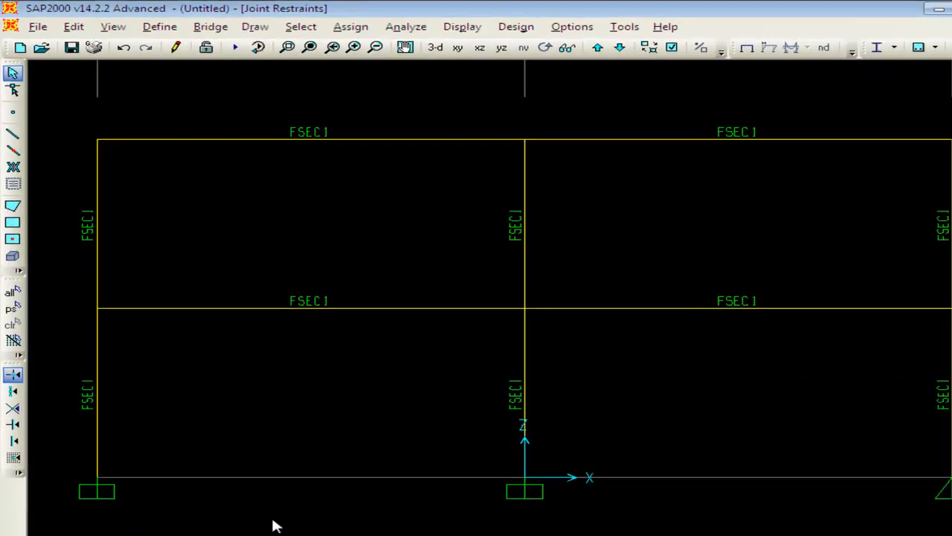
# - In SAP2000, rename the 4000Psi-1 concrete material as Beton k100
pyautogui.click(158, 29)
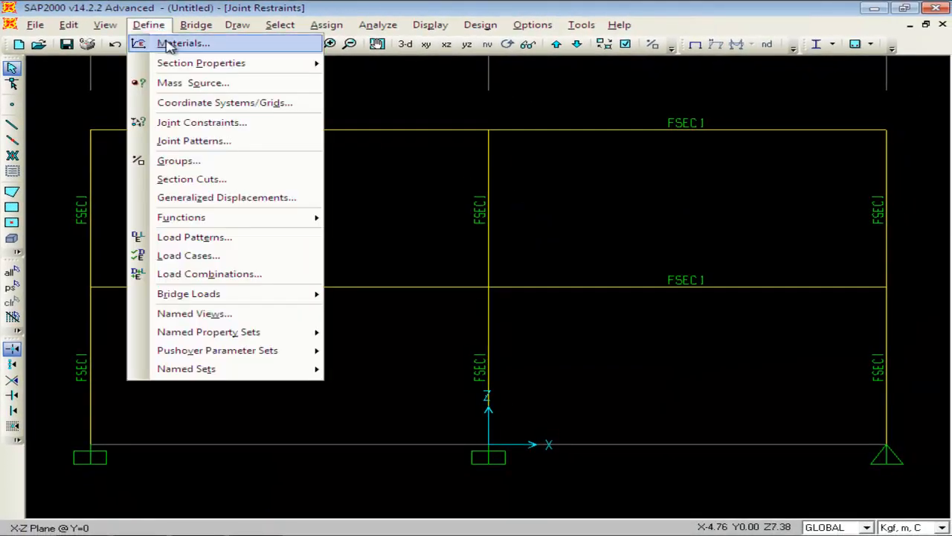
pyautogui.click(170, 43)
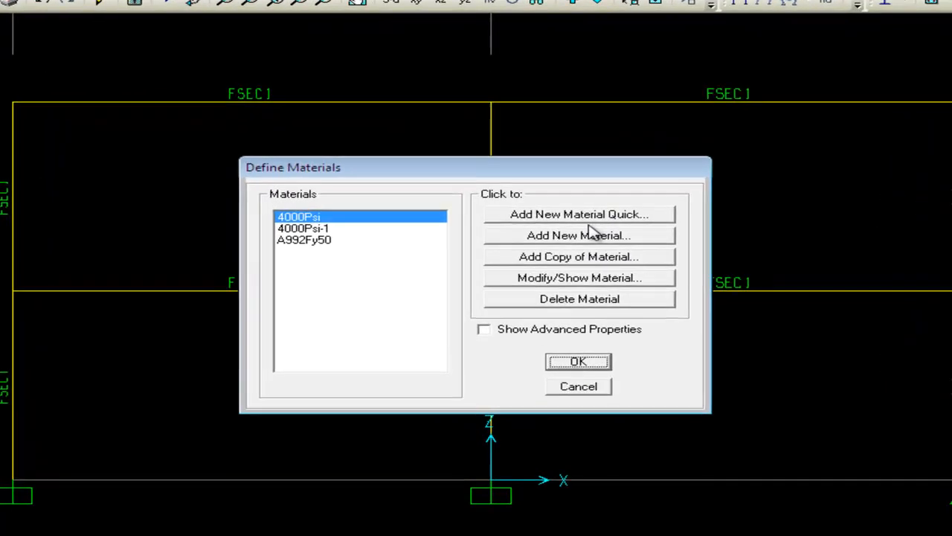
pyautogui.click(325, 229)
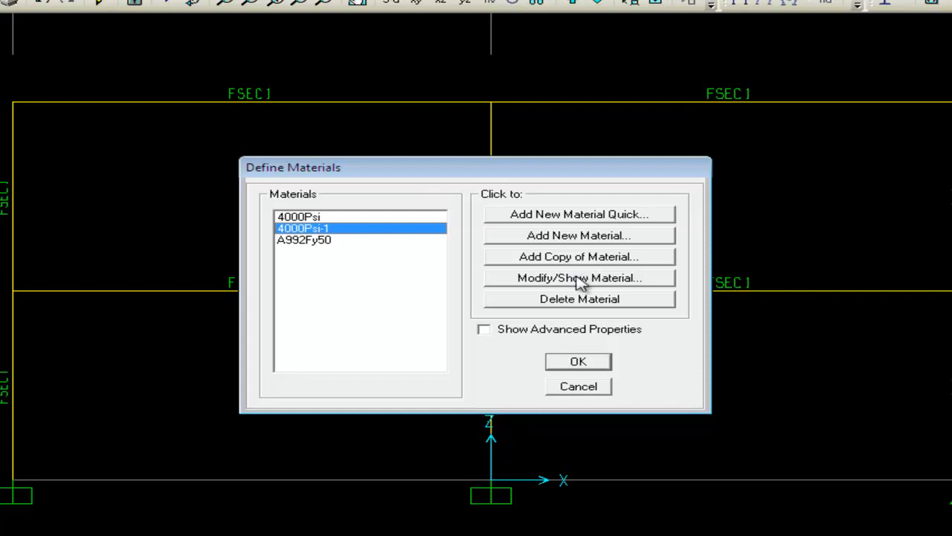
pyautogui.click(591, 278)
pyautogui.moveTo(570, 87); pyautogui.dragTo(398, 99)
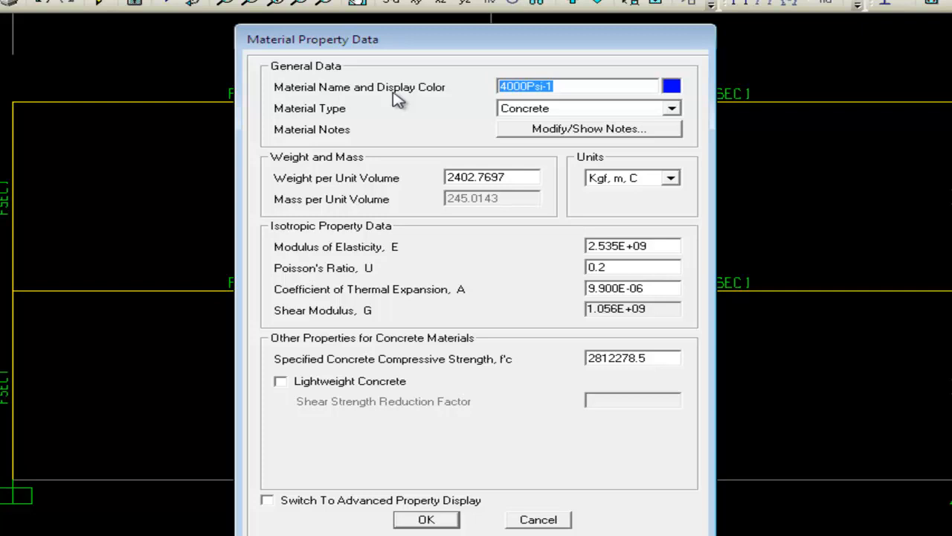
pyautogui.write('Beton')
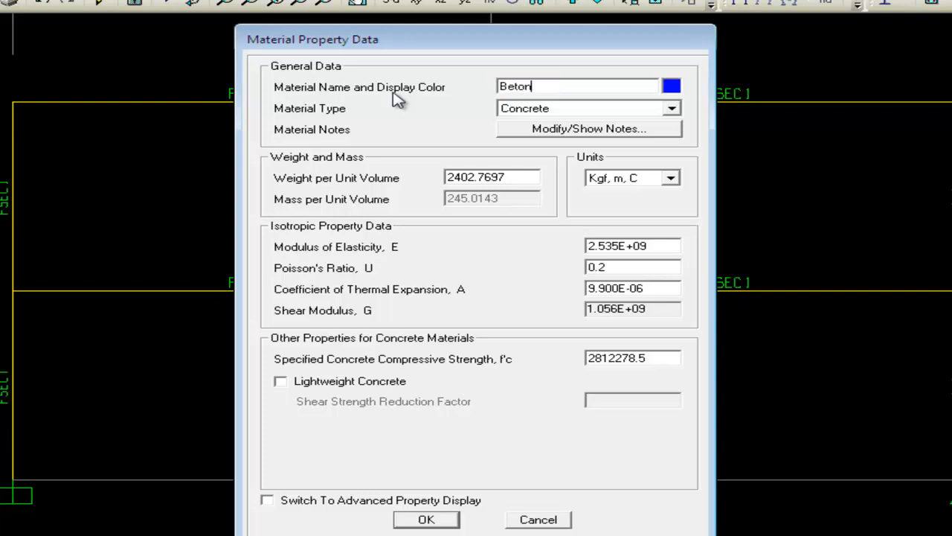
pyautogui.write(' k100')
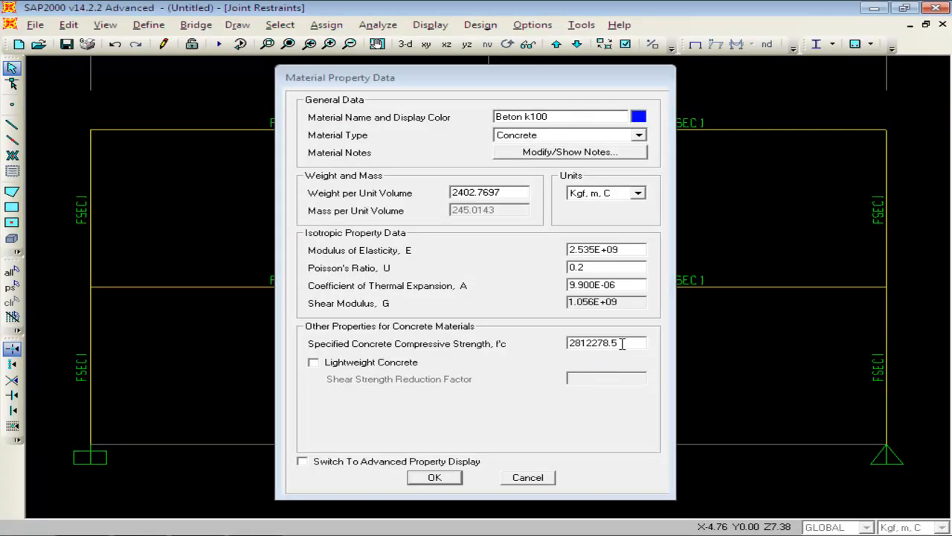
# - Set the material's specified concrete compressive strength f'c to 7.4mpa and save the material definitions
pyautogui.doubleClick(622, 343)
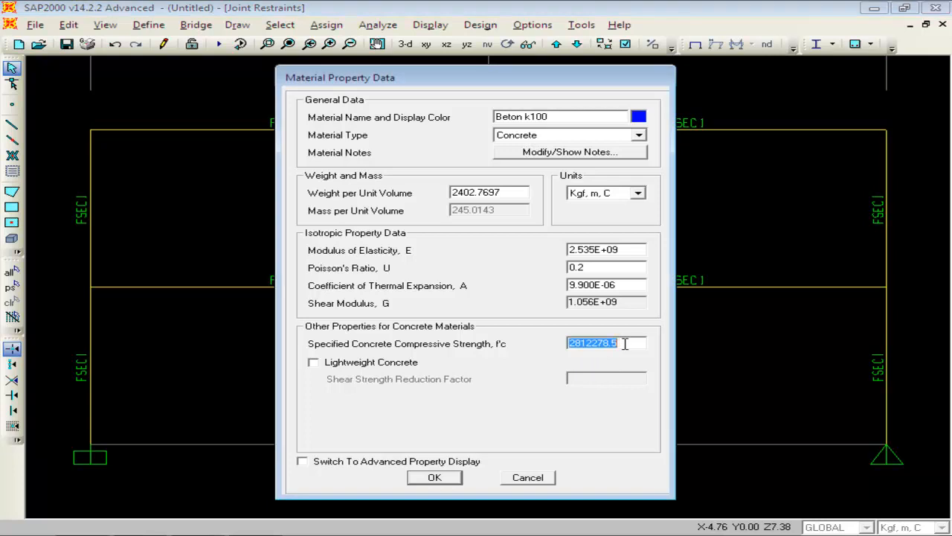
pyautogui.write('7.4mpa')
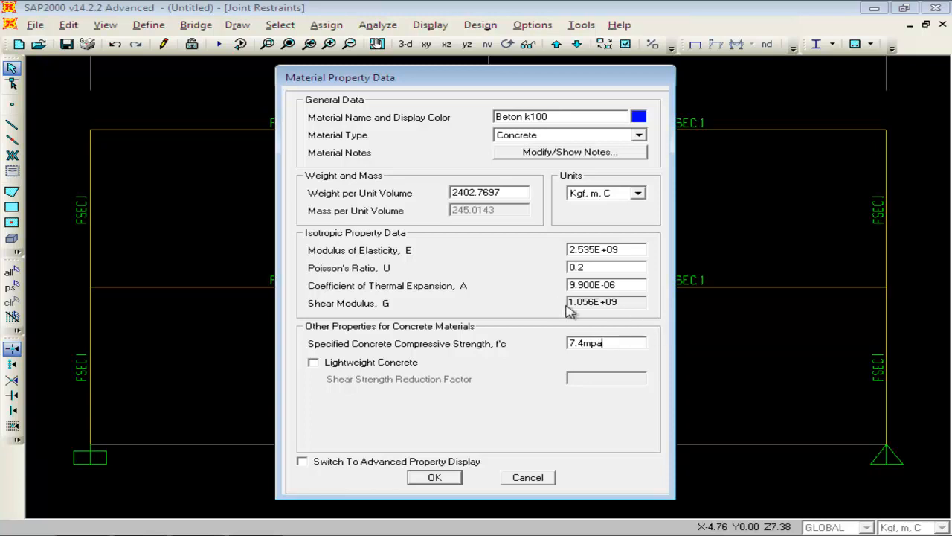
pyautogui.click(626, 251)
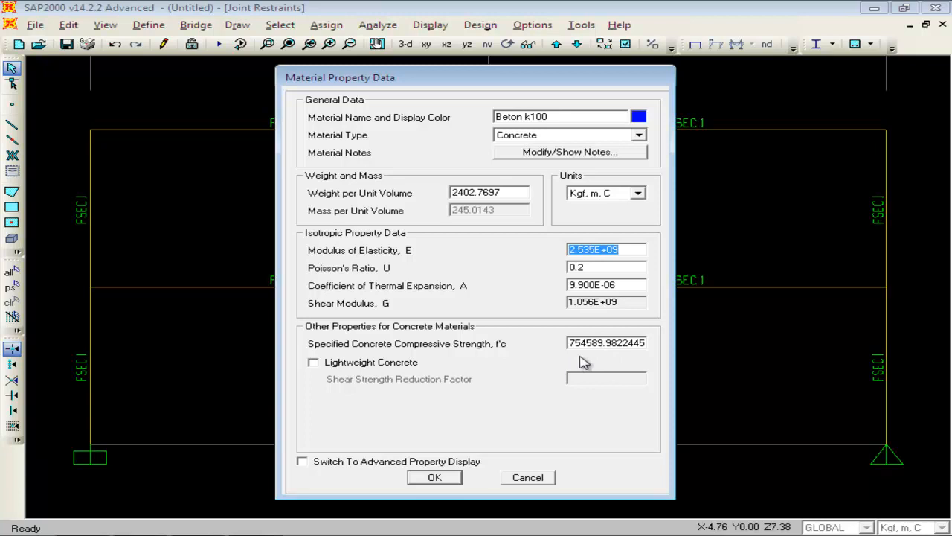
pyautogui.click(449, 480)
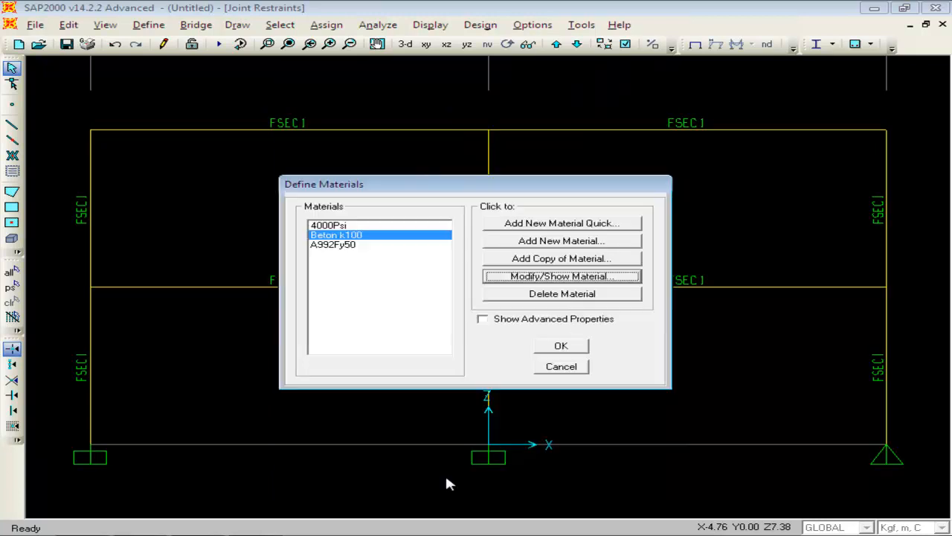
pyautogui.click(550, 349)
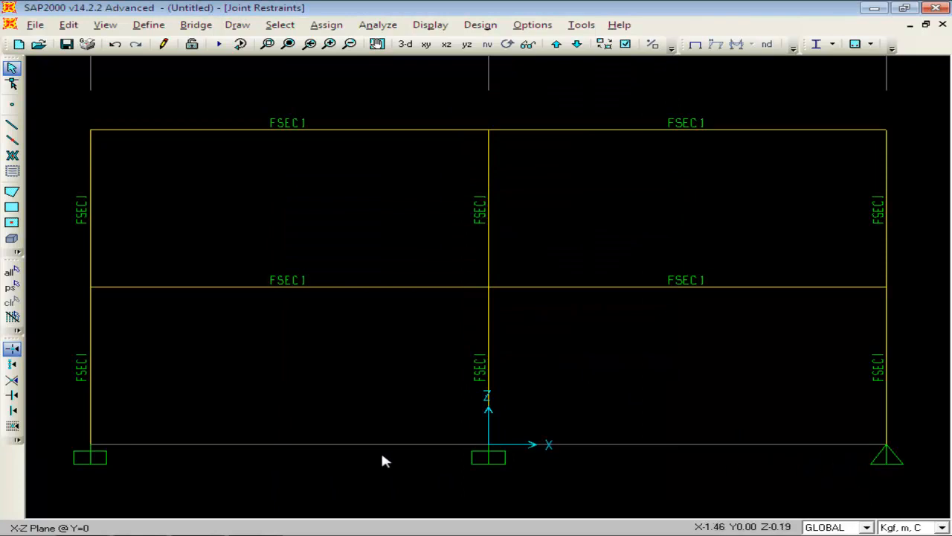
# - Glance at the concrete grade spreadsheet, return to SAP2000 and change the model units to N, mm, C
pyautogui.hotkey('alt', 'Tab')
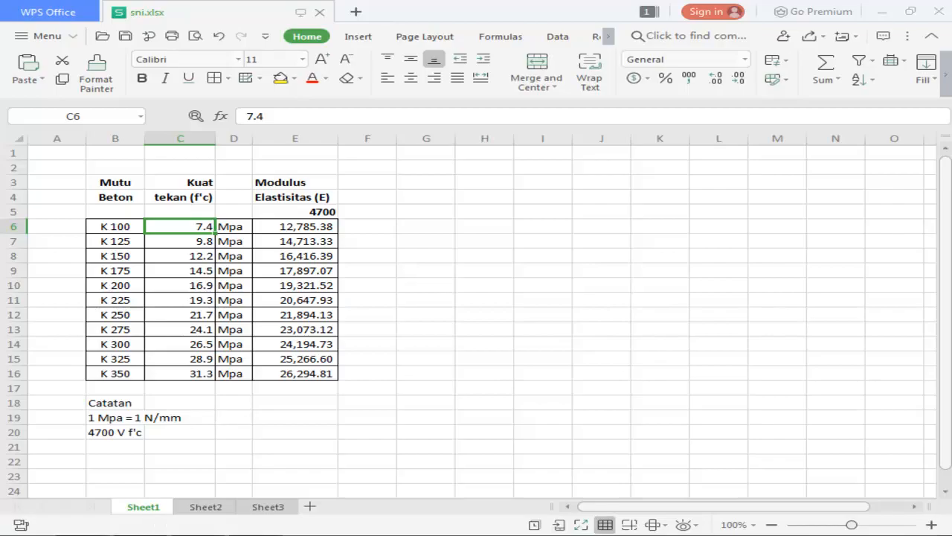
pyautogui.hotkey('alt', 'Tab')
pyautogui.click(930, 527)
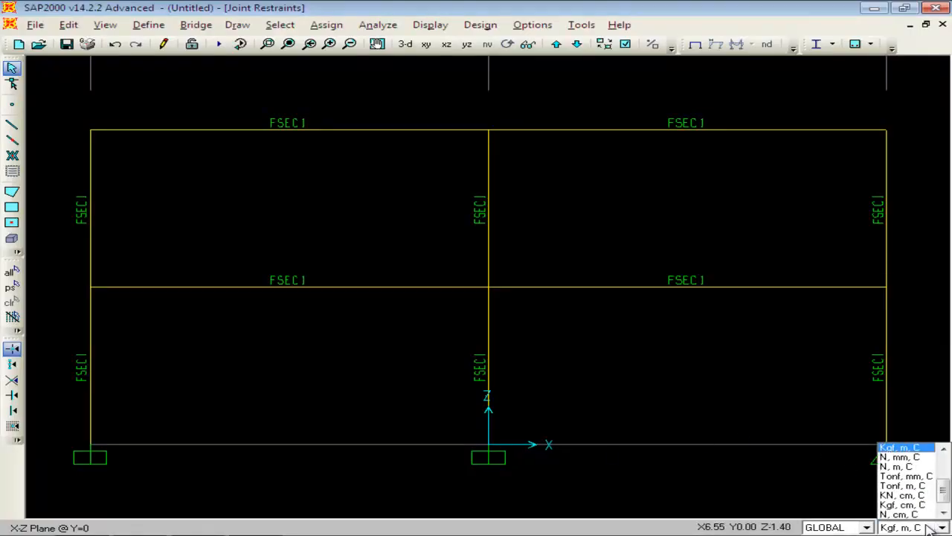
pyautogui.click(915, 457)
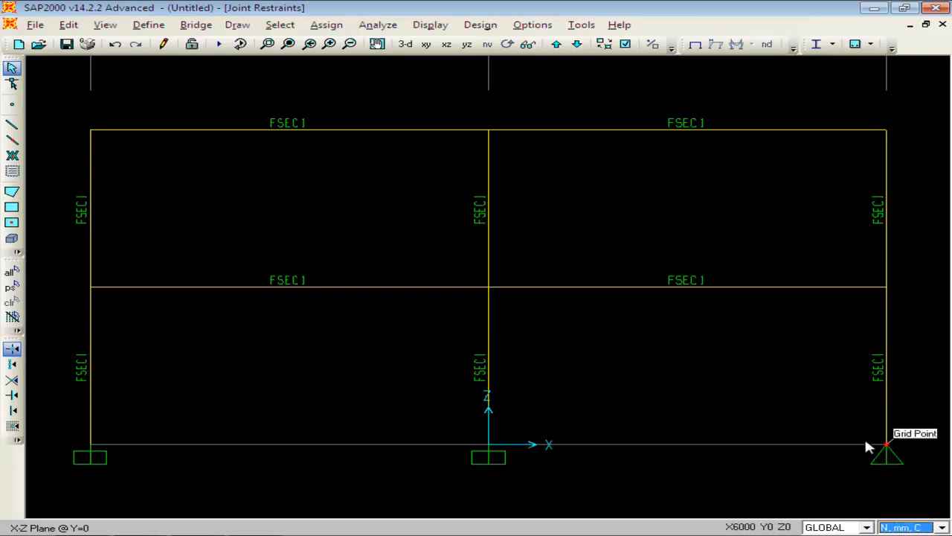
# - Open the property data of the Beton k100 material from the material definitions
pyautogui.click(148, 25)
pyautogui.click(182, 43)
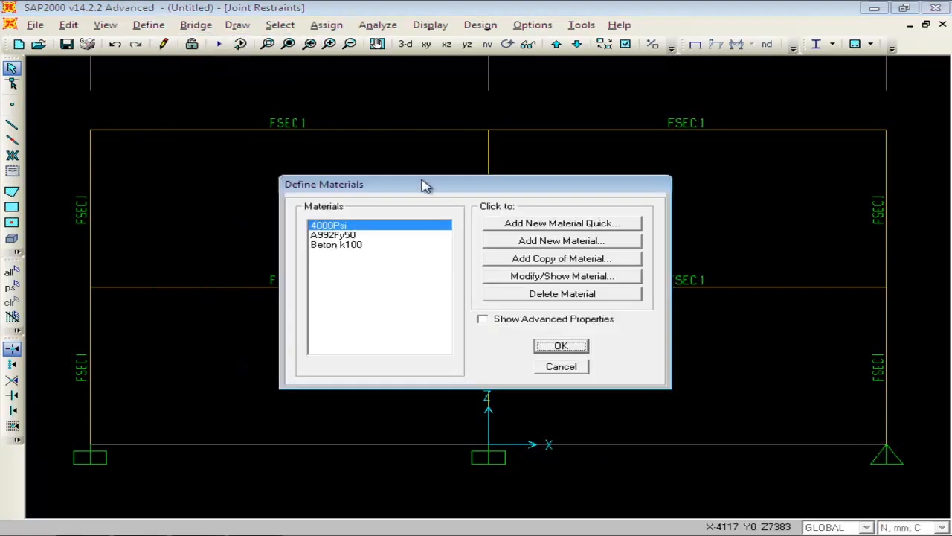
pyautogui.click(351, 245)
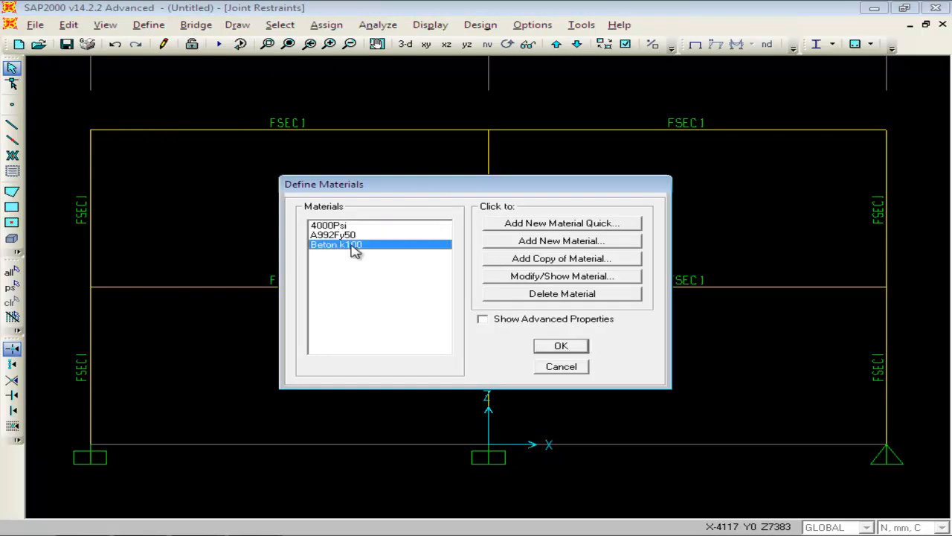
pyautogui.click(563, 276)
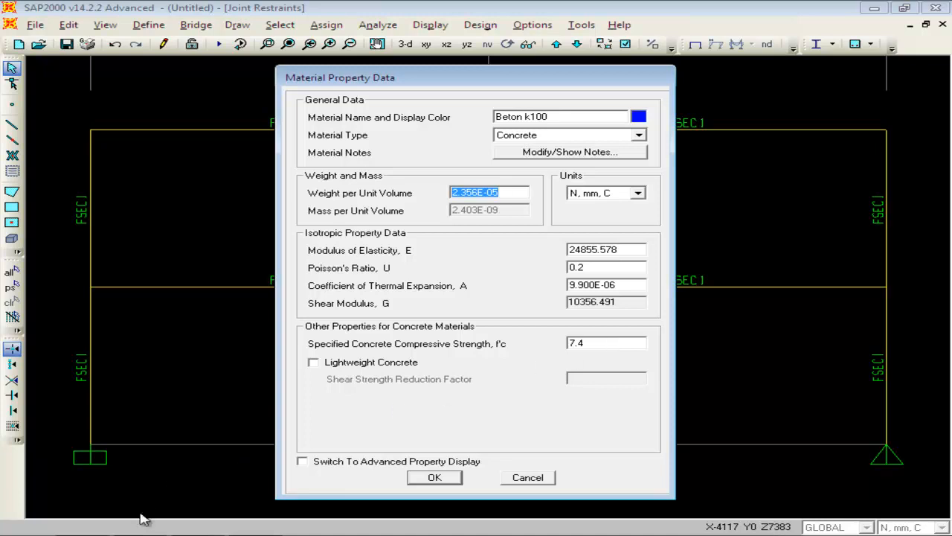
# - Switch to the sni.xlsx spreadsheet and examine the modulus of elasticity column and its formula for grades K 100 to K 350
pyautogui.hotkey('alt', 'Tab')
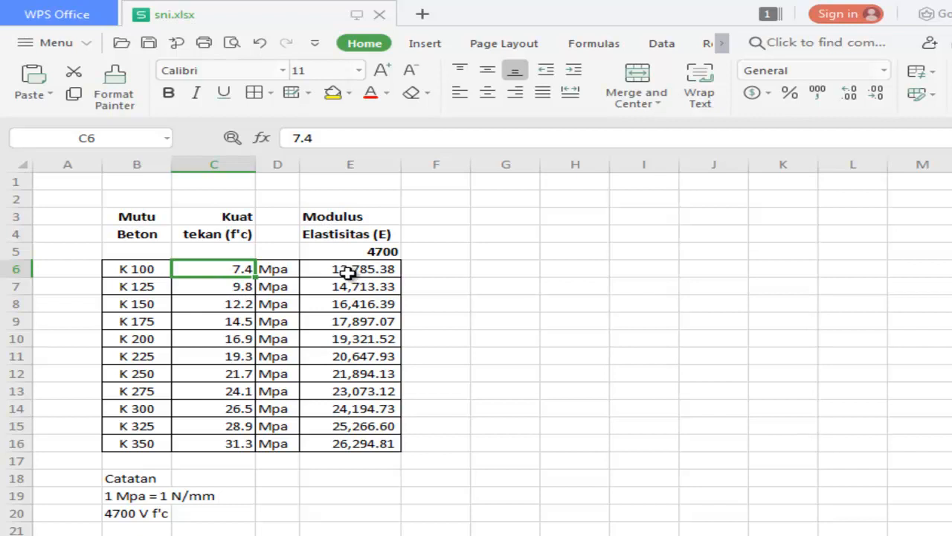
pyautogui.moveTo(351, 268); pyautogui.dragTo(344, 441)
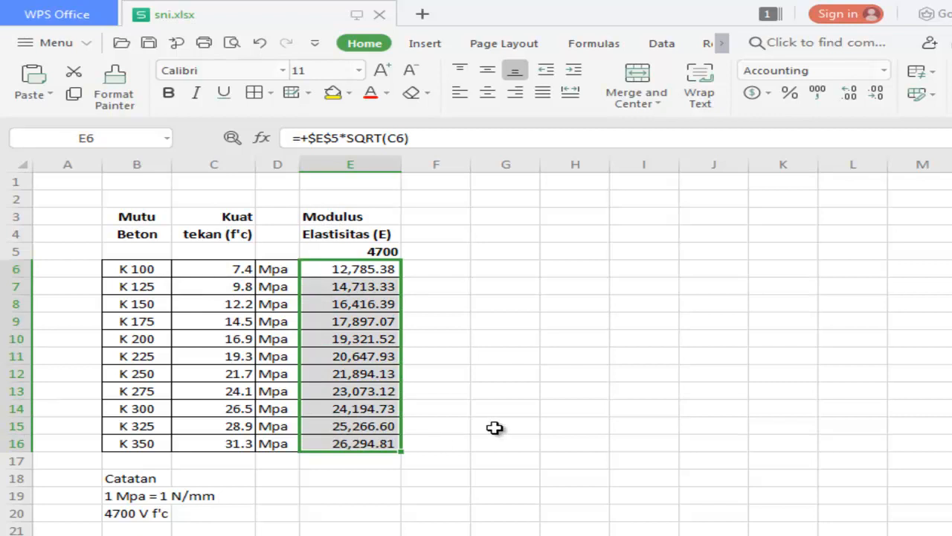
pyautogui.click(528, 275)
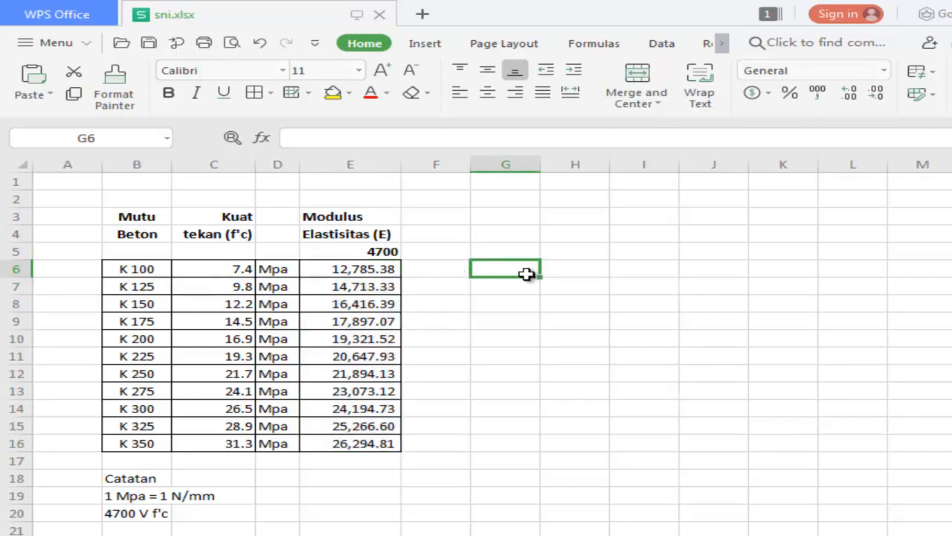
# - Clear the modulus of elasticity values for grades K 100 to K 350 in cells E6 to E16
pyautogui.moveTo(365, 270); pyautogui.dragTo(348, 443)
pyautogui.press('Delete')
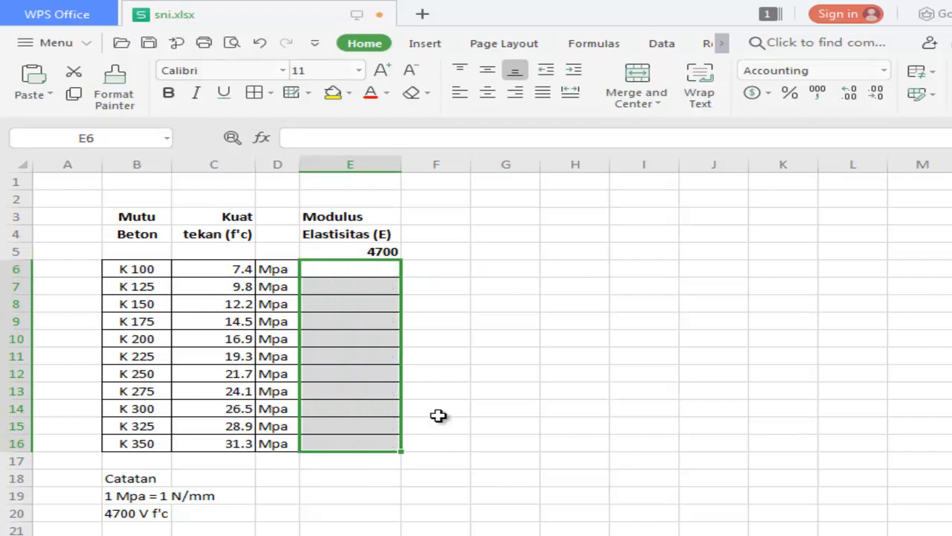
pyautogui.click(372, 252)
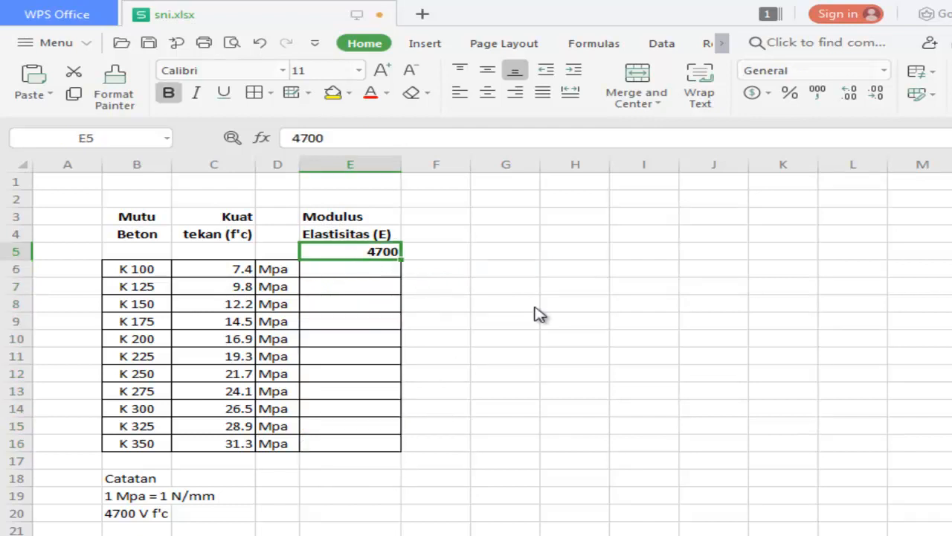
# - Enter the formula +E5*sqrt(C6) in cell E6 to calculate the modulus of elasticity for K 100
pyautogui.click(372, 268)
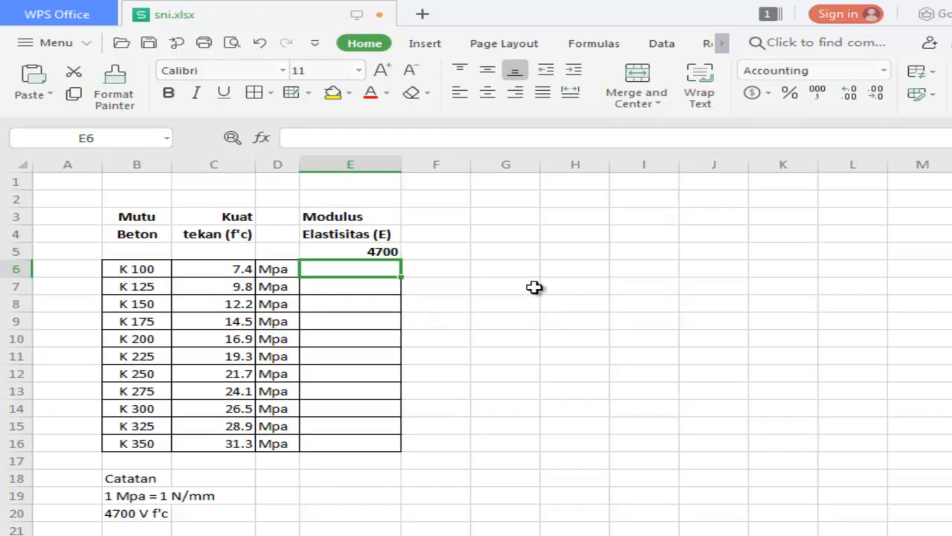
pyautogui.write('+')
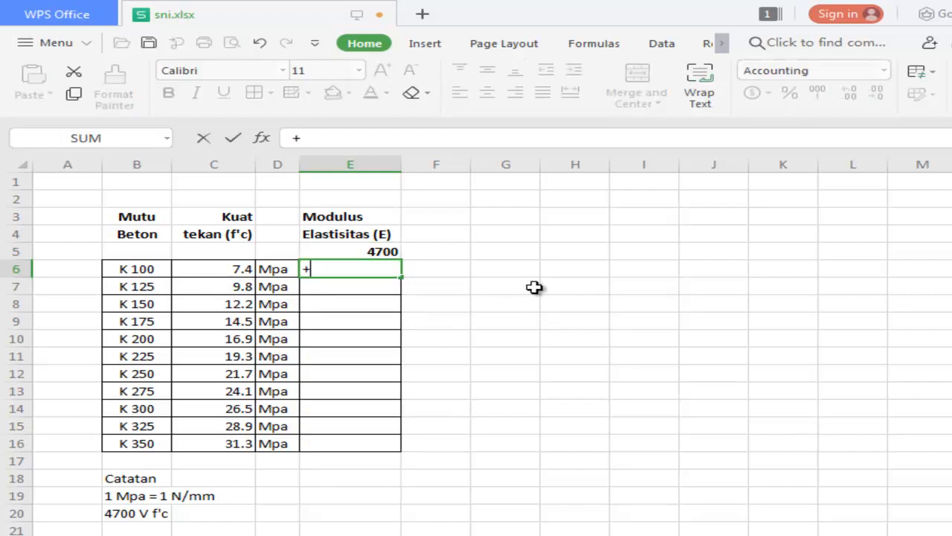
pyautogui.click(376, 251)
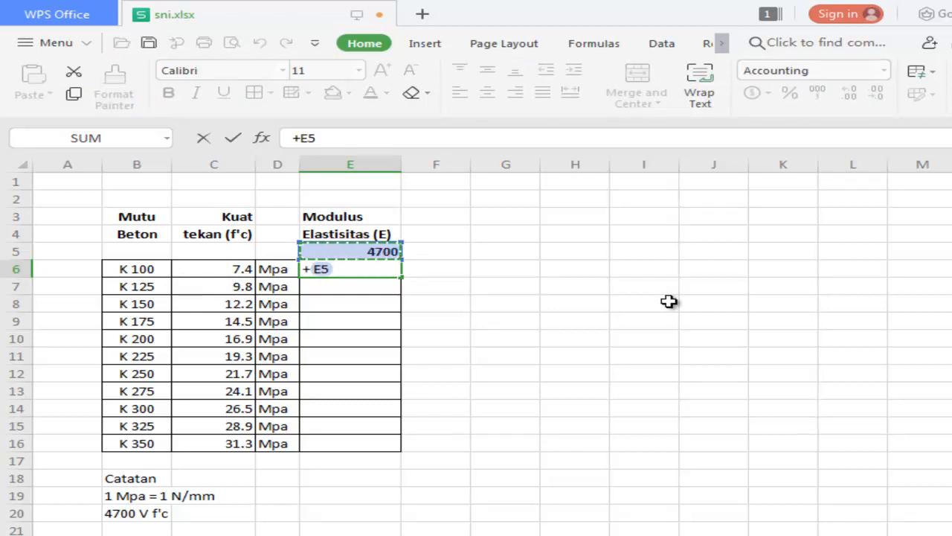
pyautogui.write('*')
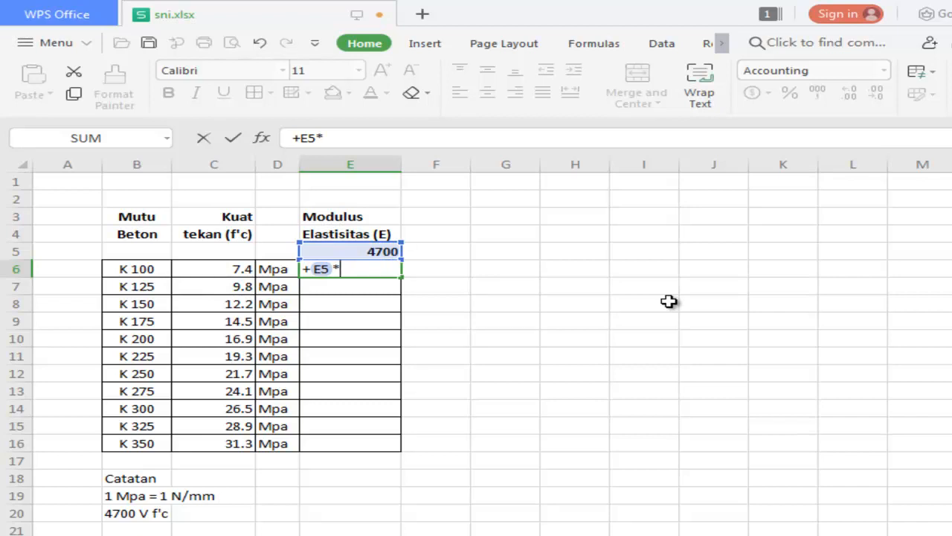
pyautogui.write('sqrt')
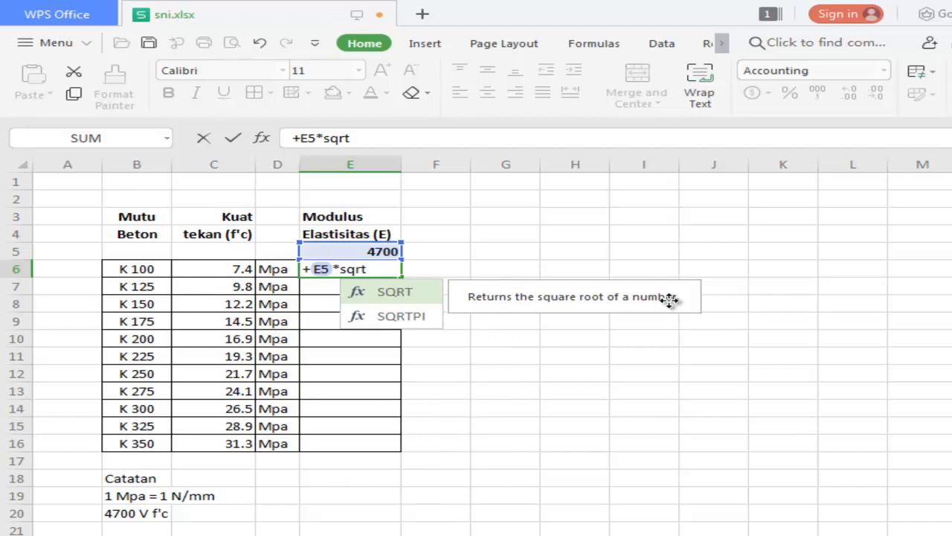
pyautogui.write('(')
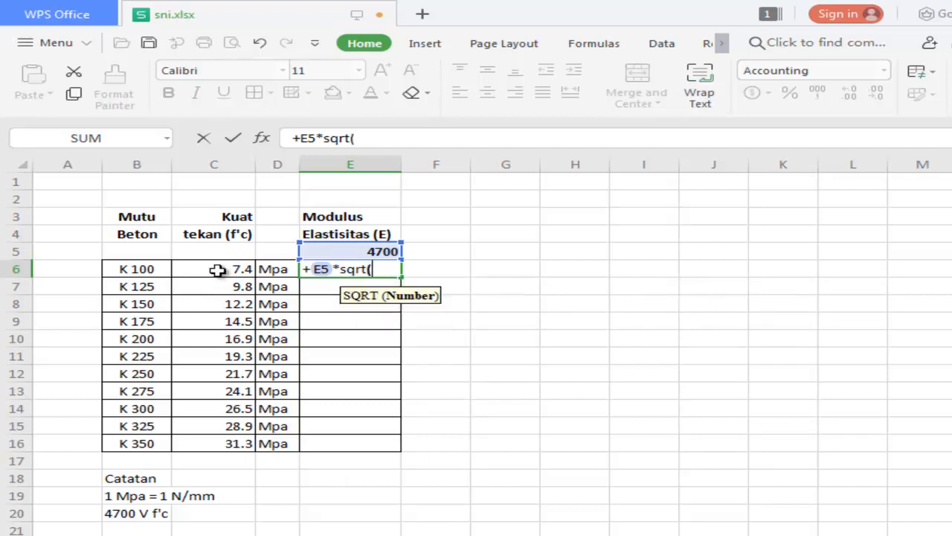
pyautogui.click(217, 270)
pyautogui.write(')')
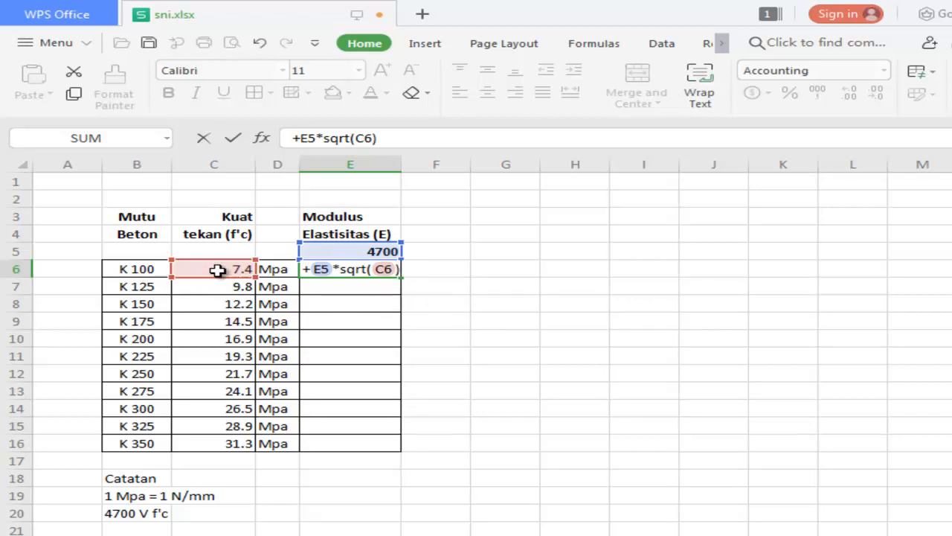
pyautogui.press('Return')
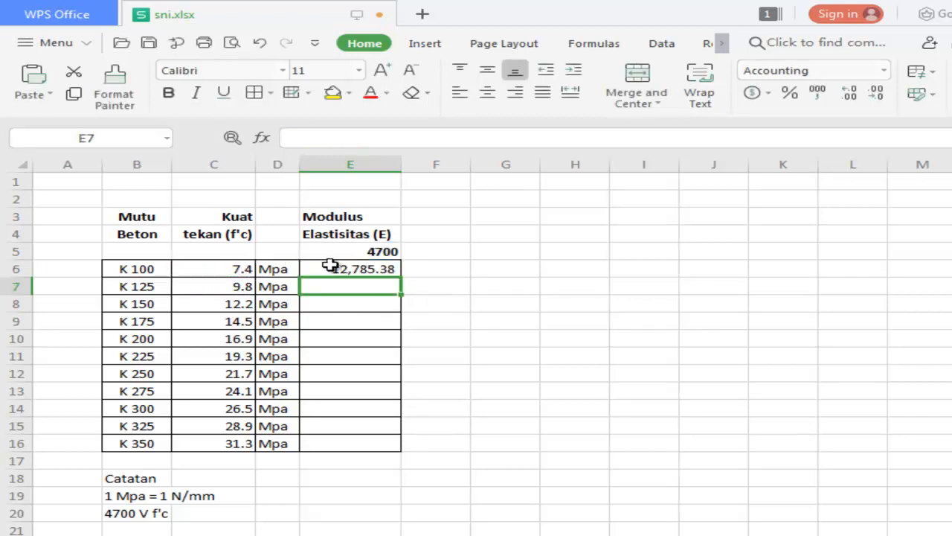
pyautogui.click(329, 266)
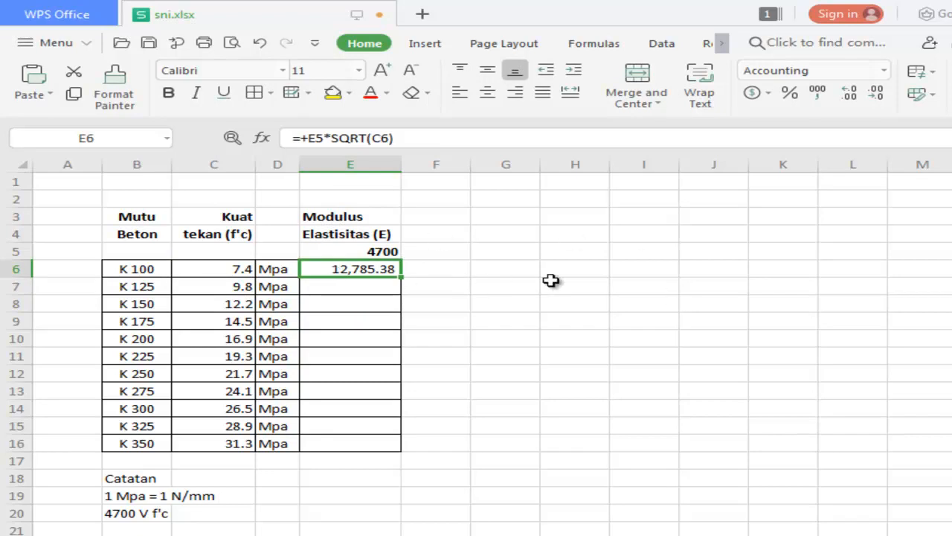
pyautogui.press('F2')
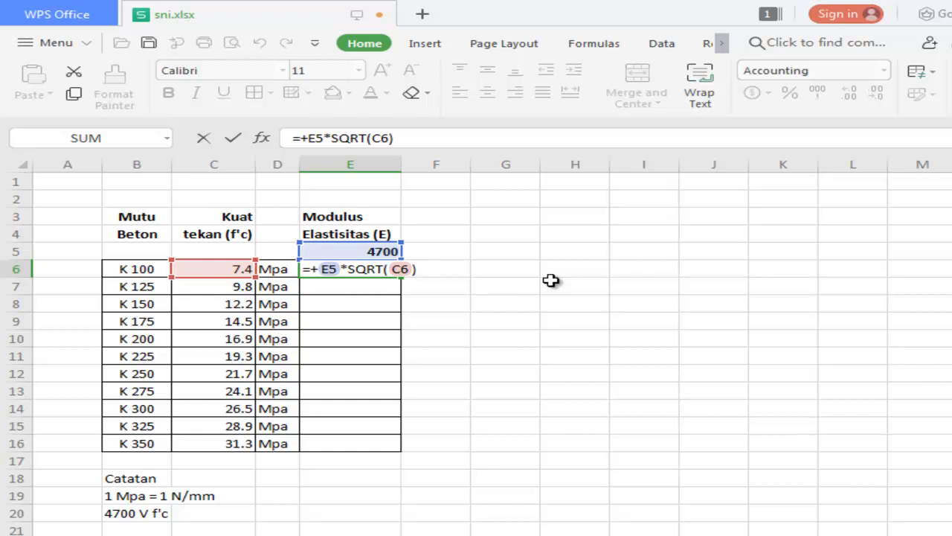
pyautogui.press('Escape')
pyautogui.click(378, 252)
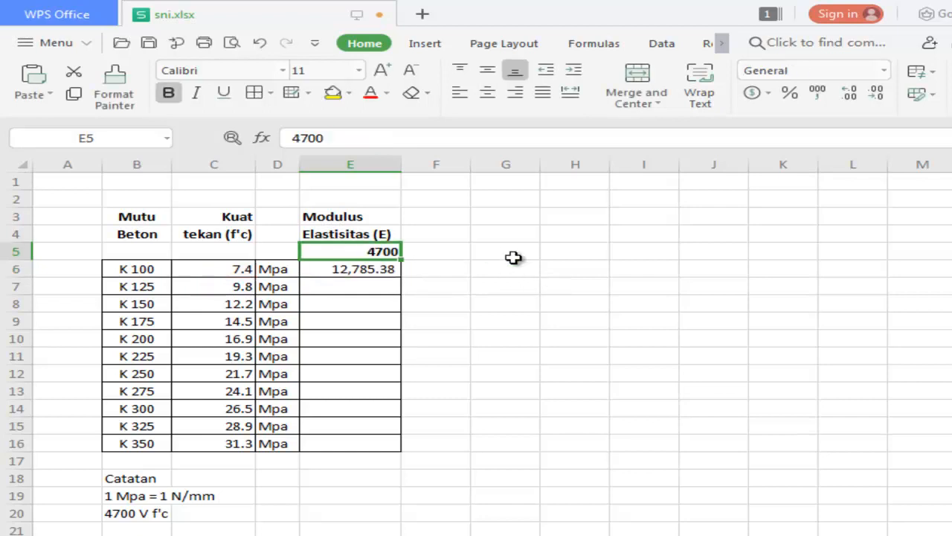
# - Make the E5 reference in cell E6's formula absolute so it reads =+$E$5*SQRT(C6)
pyautogui.click(383, 273)
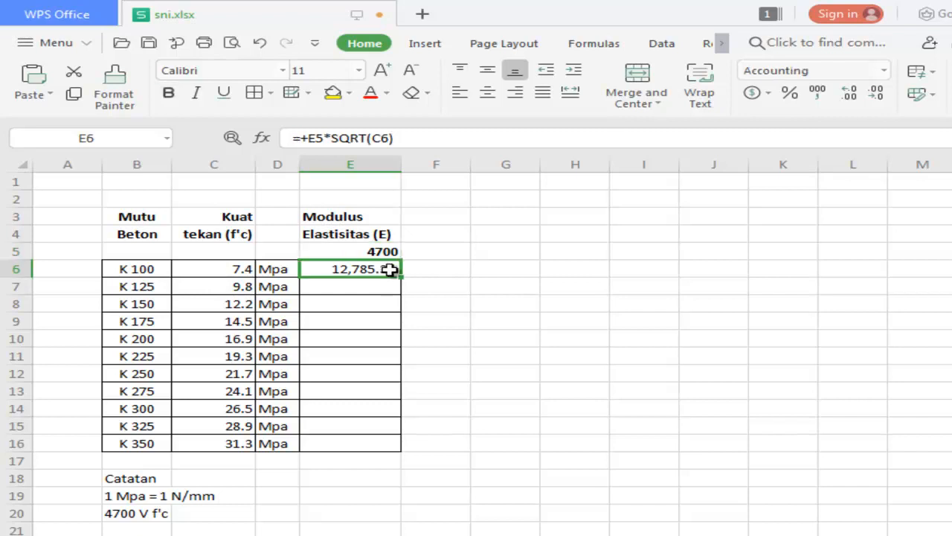
pyautogui.press('F2')
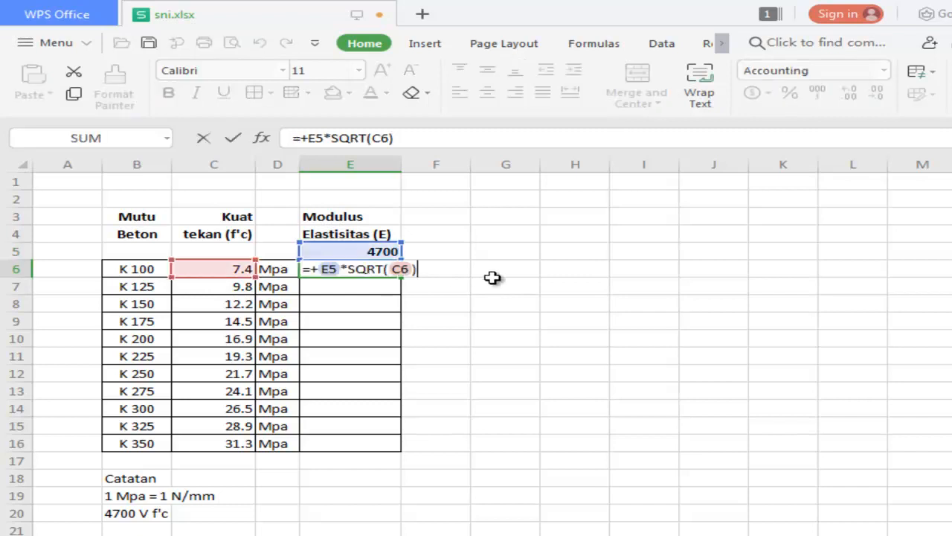
pyautogui.press('Left')
pyautogui.press('Left')
pyautogui.press('Left')
pyautogui.press('Left')
pyautogui.press('Left')
pyautogui.press('Left')
pyautogui.press('Left')
pyautogui.press('Left')
pyautogui.press('Left')
pyautogui.press('Left')
pyautogui.press('Left')
pyautogui.press('Right')
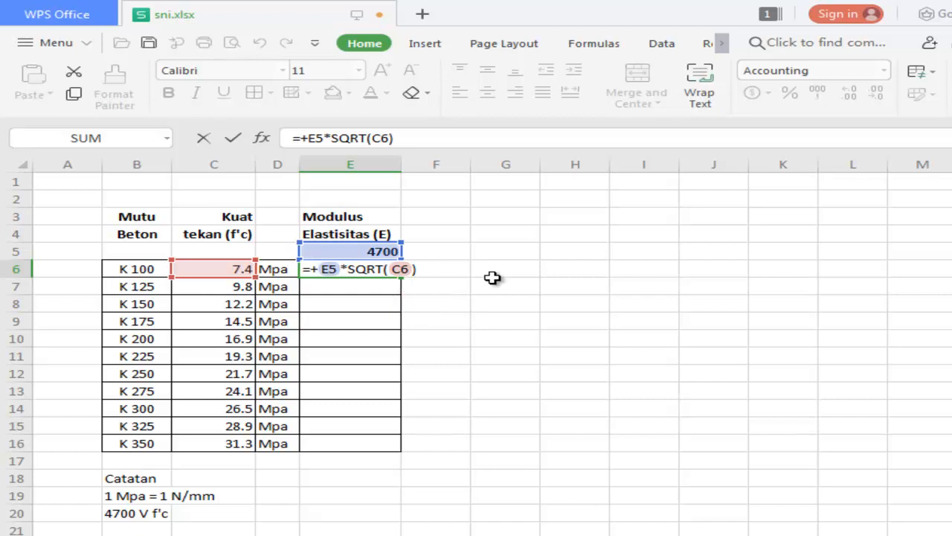
pyautogui.press('F4')
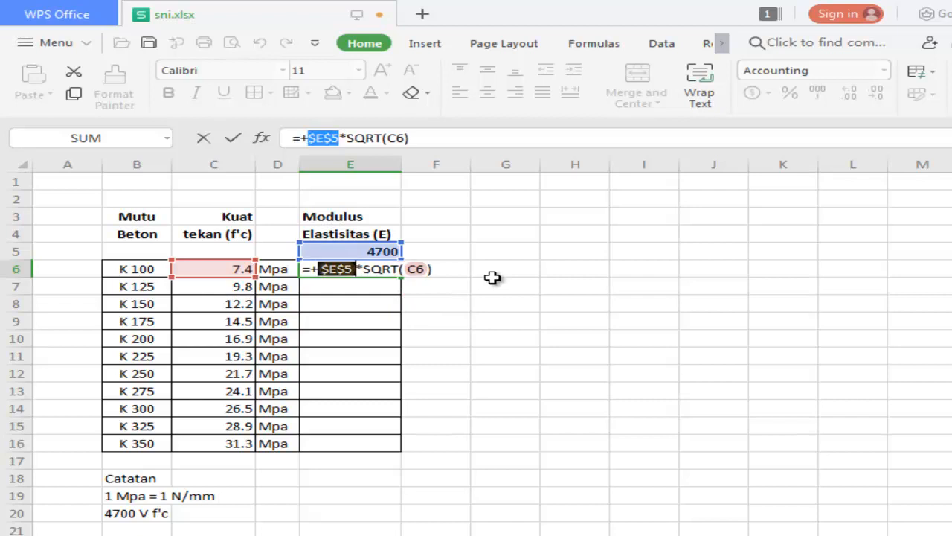
pyautogui.press('Return')
# - Fill the formula in cell E6 down to E16 and check the copied formula in E7
pyautogui.click(394, 272)
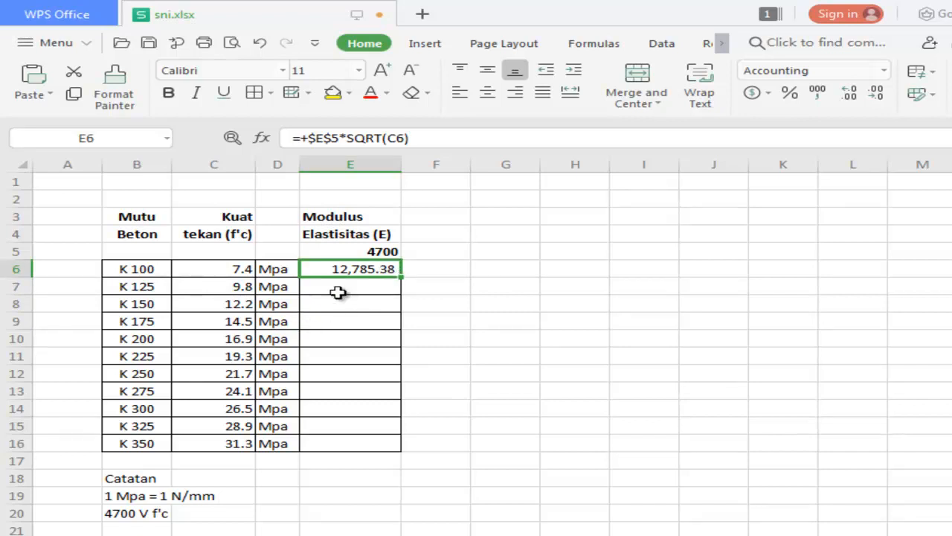
pyautogui.doubleClick(400, 276)
pyautogui.click(525, 355)
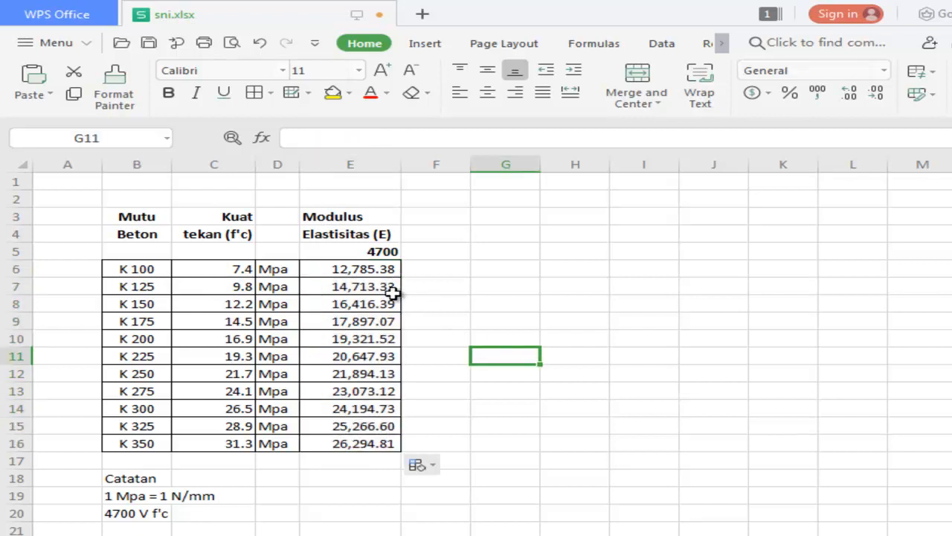
pyautogui.click(359, 292)
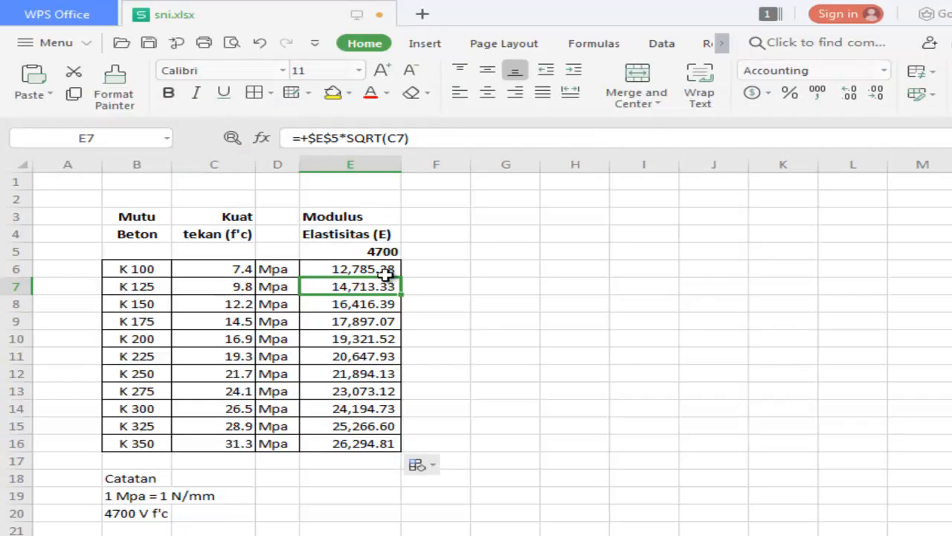
# - Transfer the K 100 modulus from cell E6 to SAP2000 as Beton k100's modulus of elasticity, 12,785.38, and save the material definitions
pyautogui.click(382, 270)
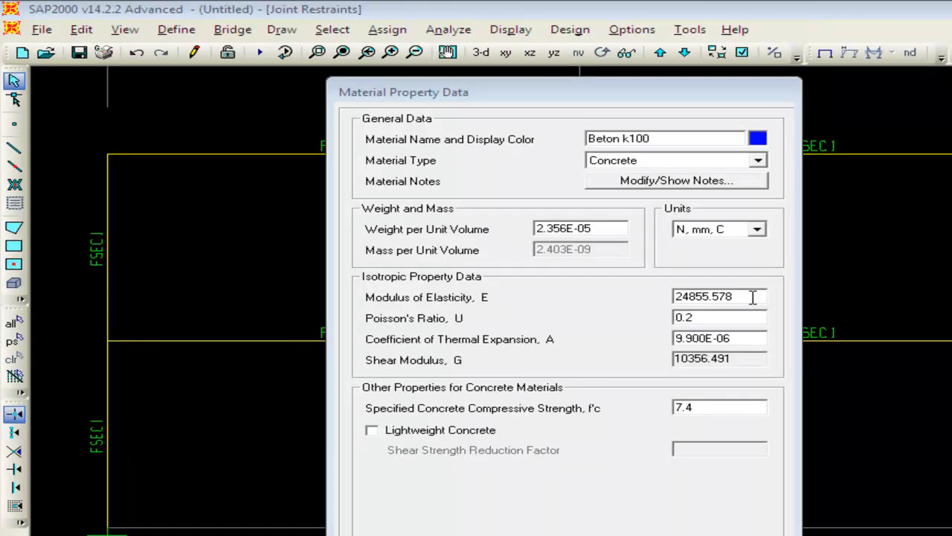
pyautogui.doubleClick(753, 296)
pyautogui.write('12,785.38')
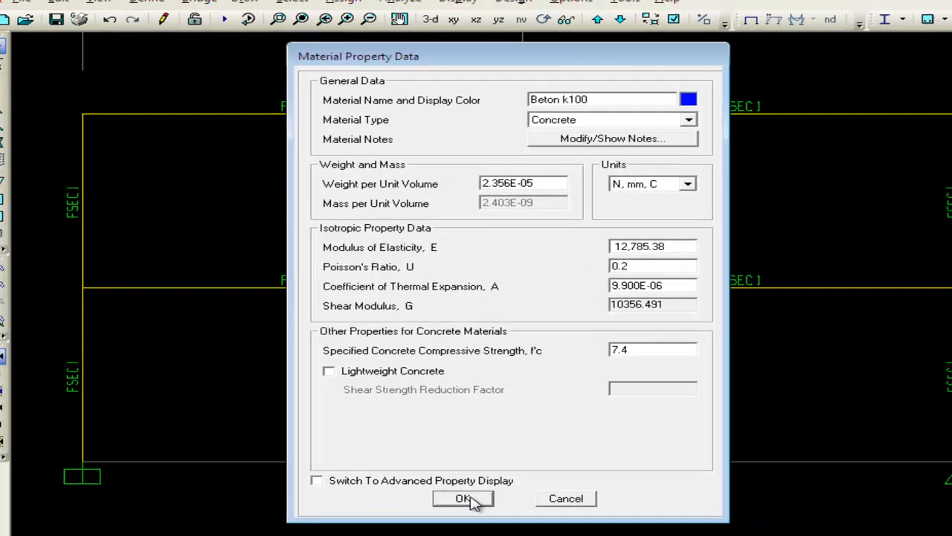
pyautogui.click(484, 514)
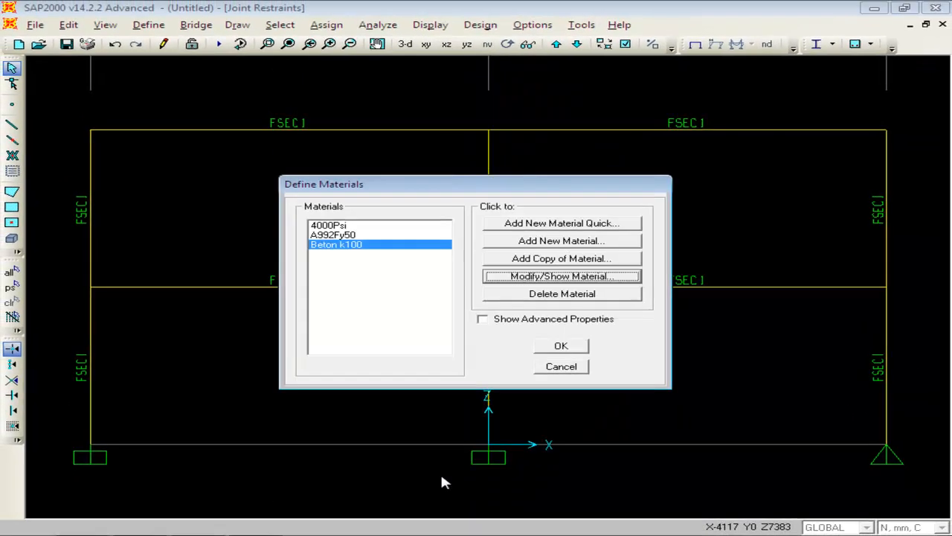
pyautogui.click(571, 346)
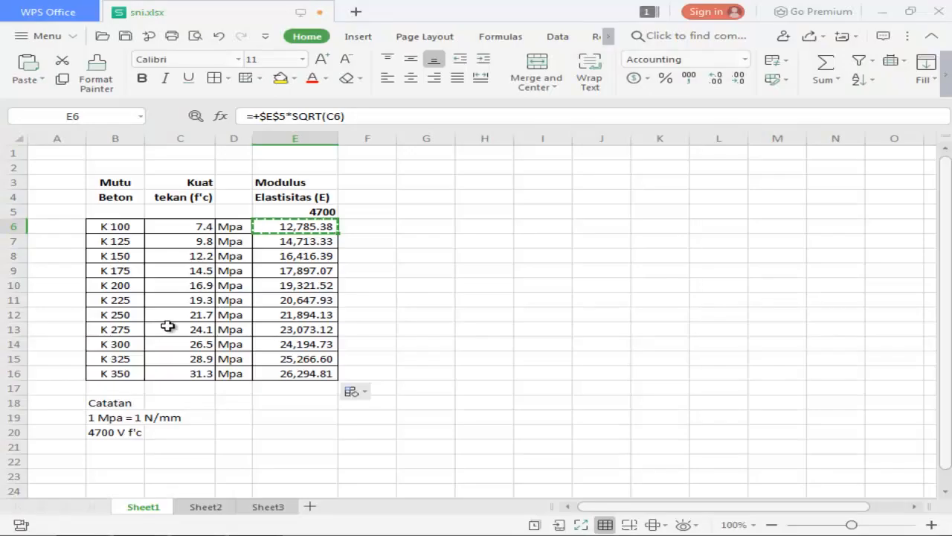
# - Look over the concrete grades K 100 to K 350 in the sni.xlsx spreadsheet and return to SAP2000
pyautogui.click(122, 226)
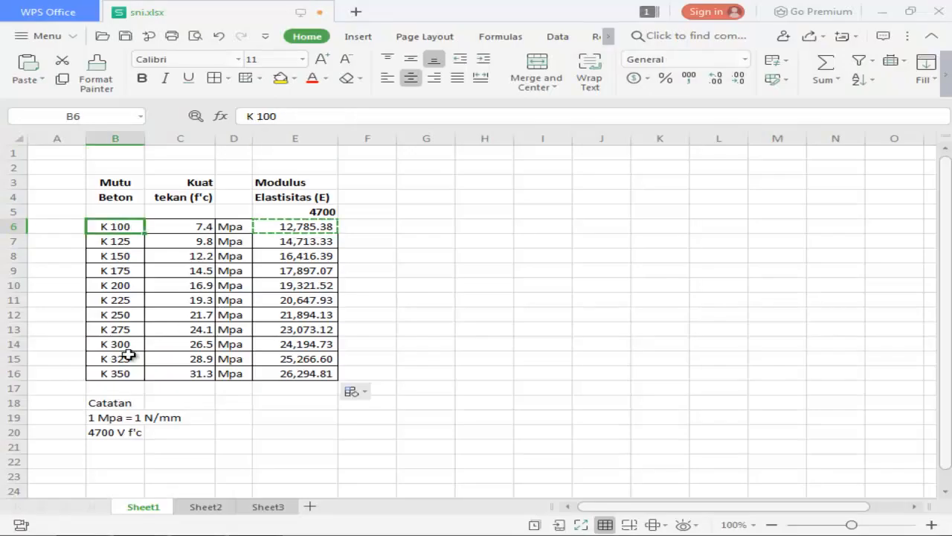
pyautogui.click(118, 373)
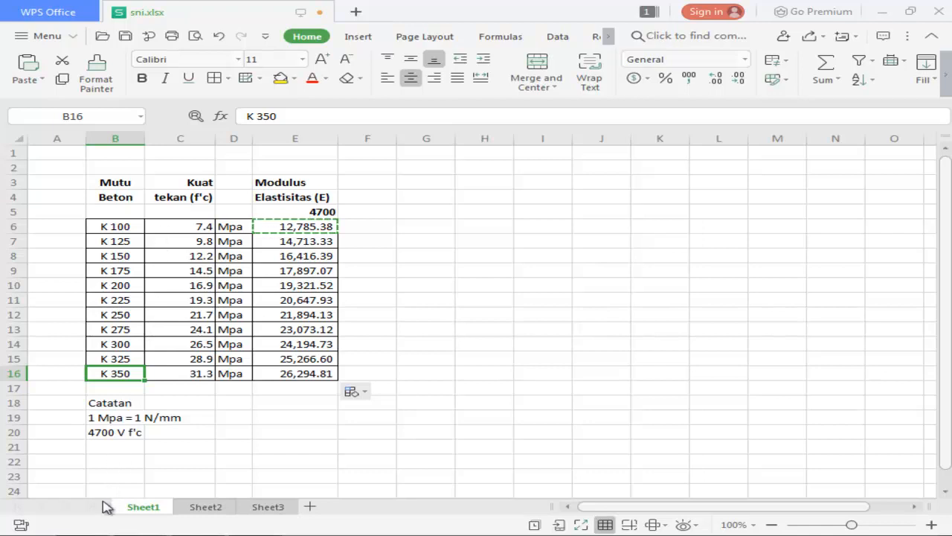
pyautogui.hotkey('alt', 'Tab')
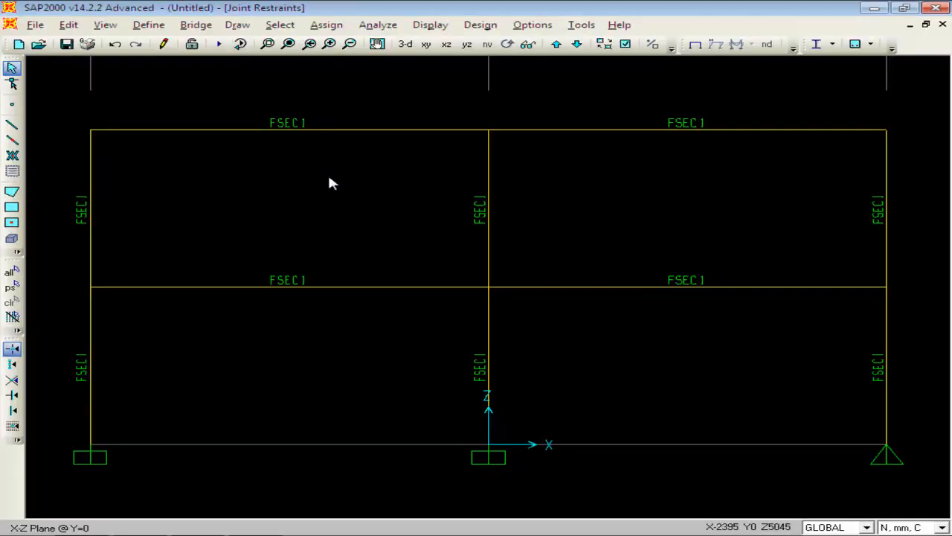
# - Review the options for the Beton k100 material in the material definitions and close them without saving
pyautogui.click(157, 27)
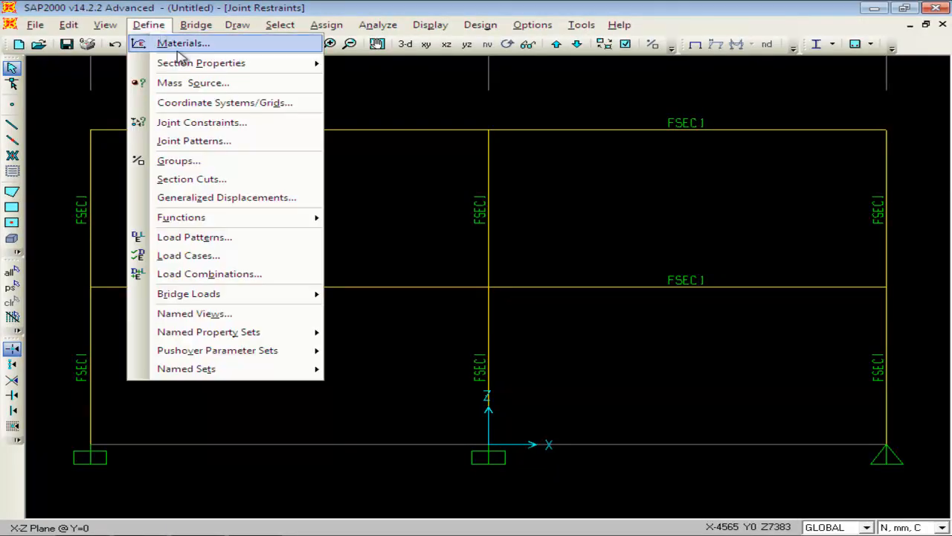
pyautogui.click(185, 40)
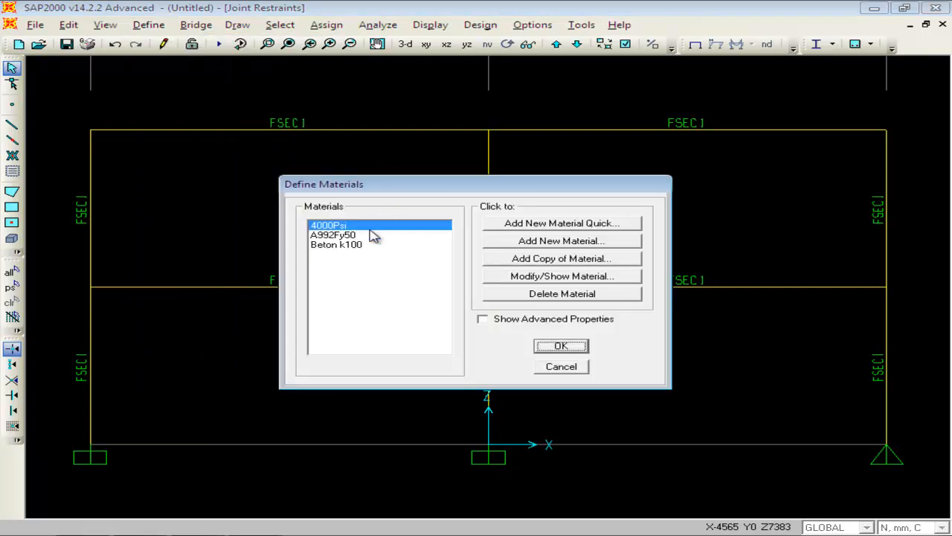
pyautogui.click(354, 247)
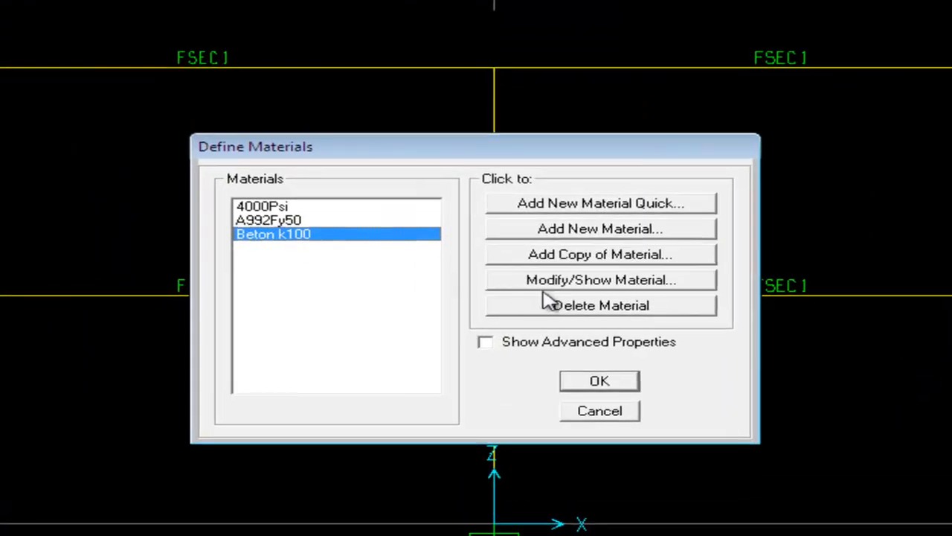
pyautogui.click(612, 262)
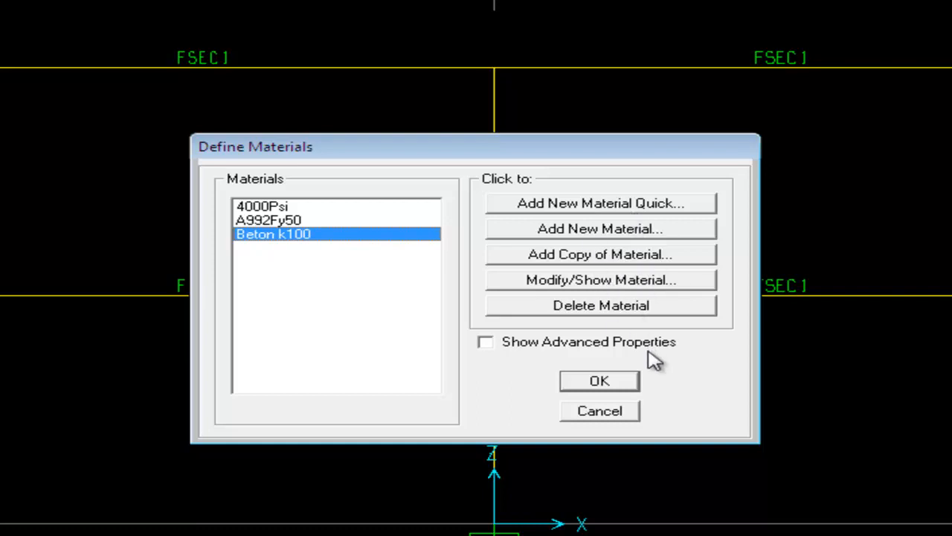
pyautogui.click(602, 411)
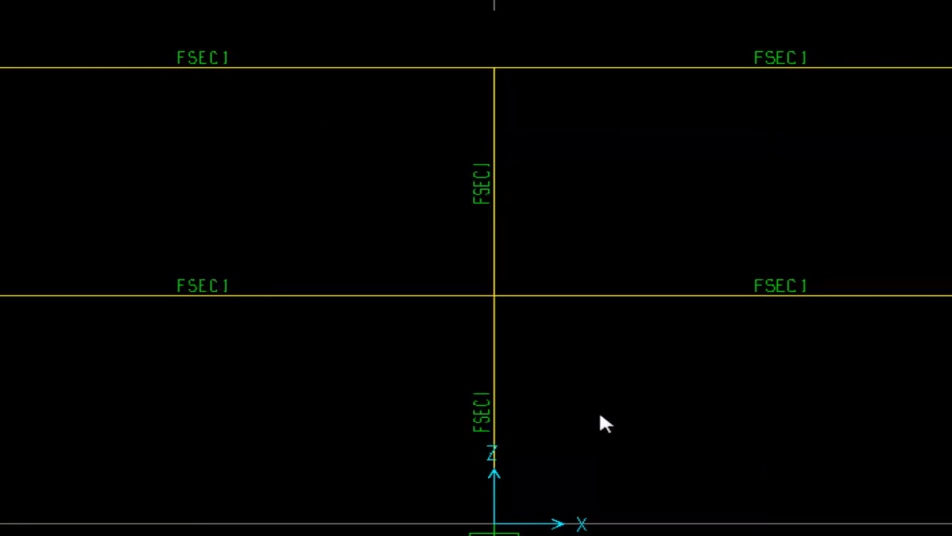
pyautogui.click(128, 9)
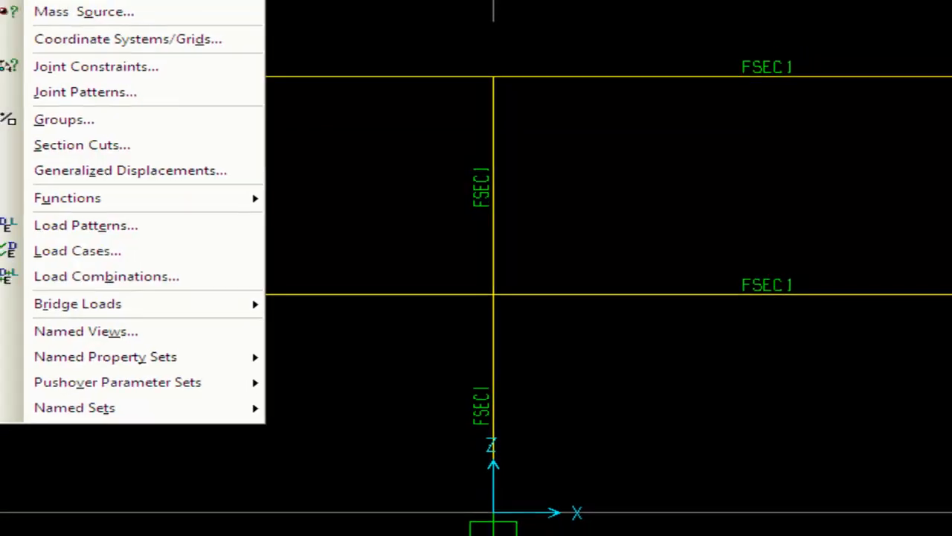
pyautogui.moveTo(186, 66)
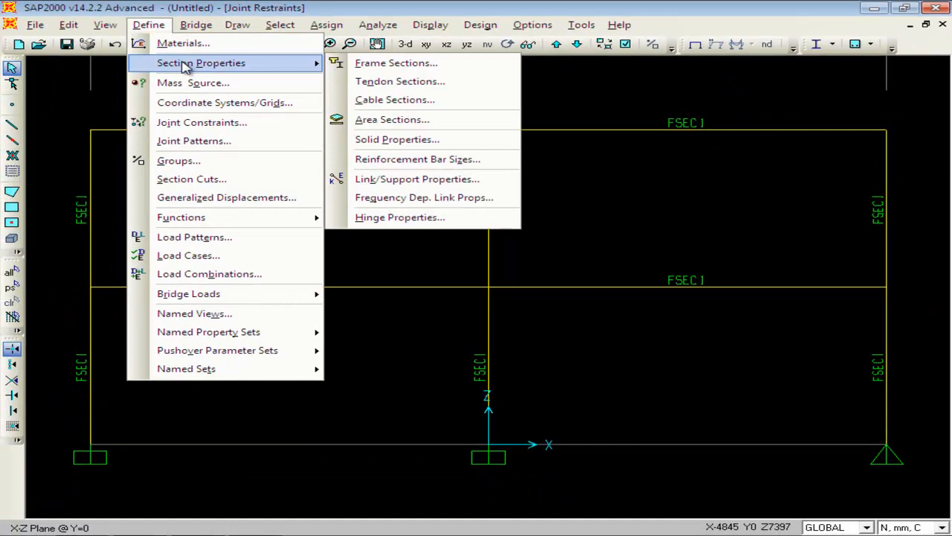
pyautogui.click(392, 67)
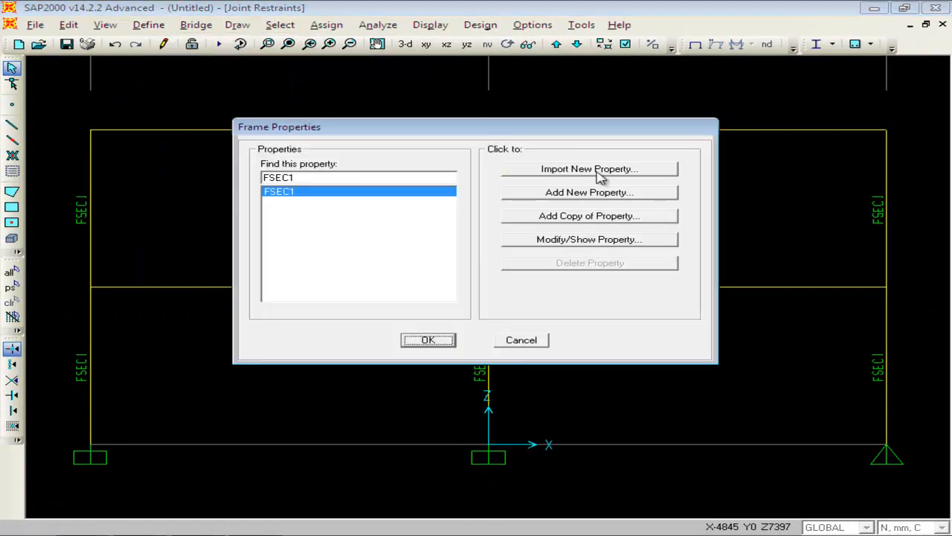
pyautogui.click(616, 195)
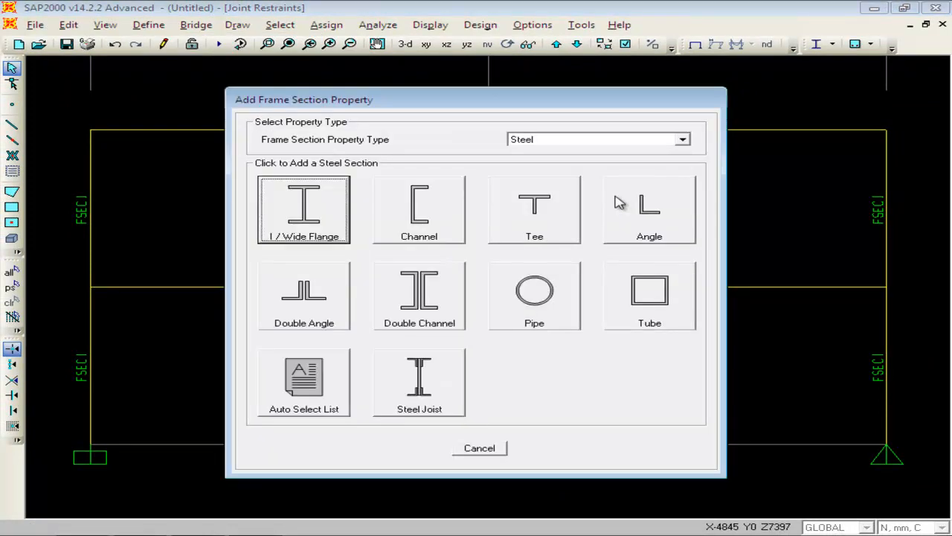
pyautogui.click(683, 140)
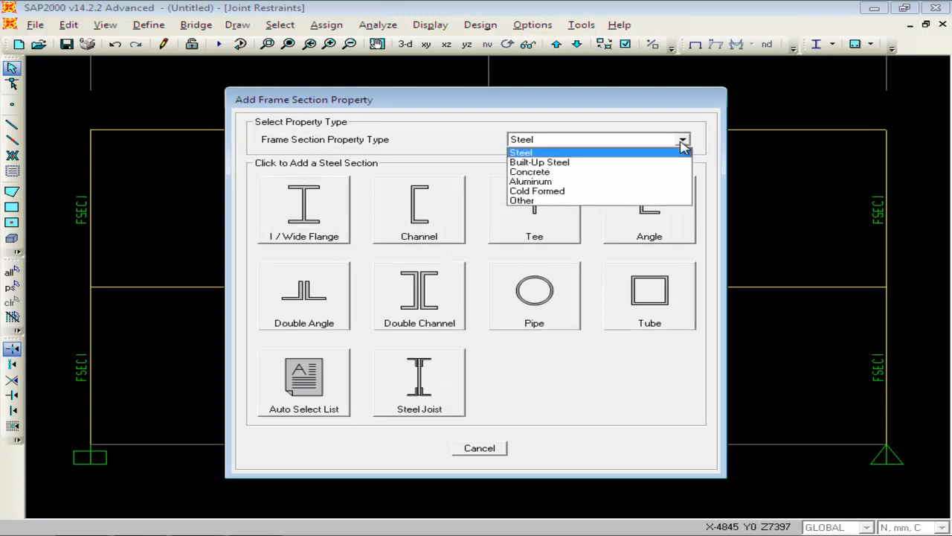
pyautogui.click(549, 177)
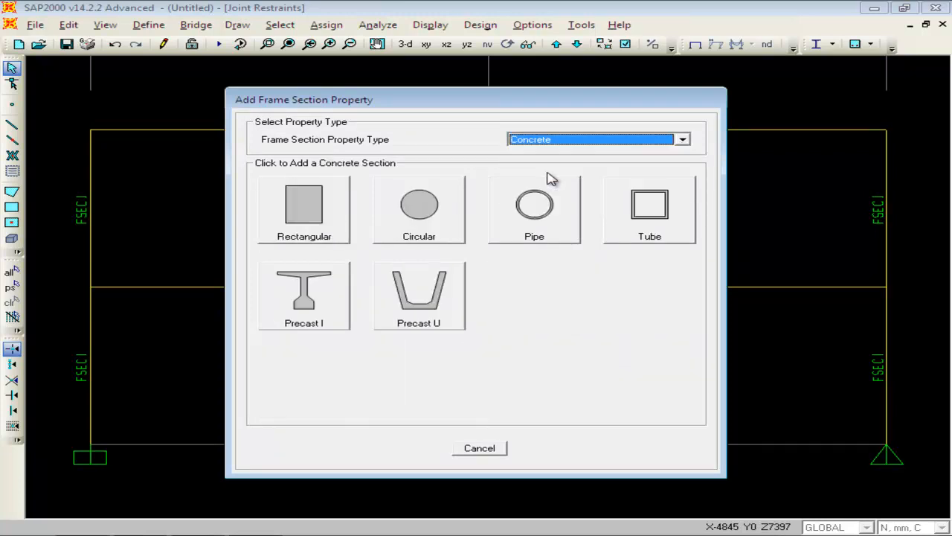
pyautogui.click(311, 225)
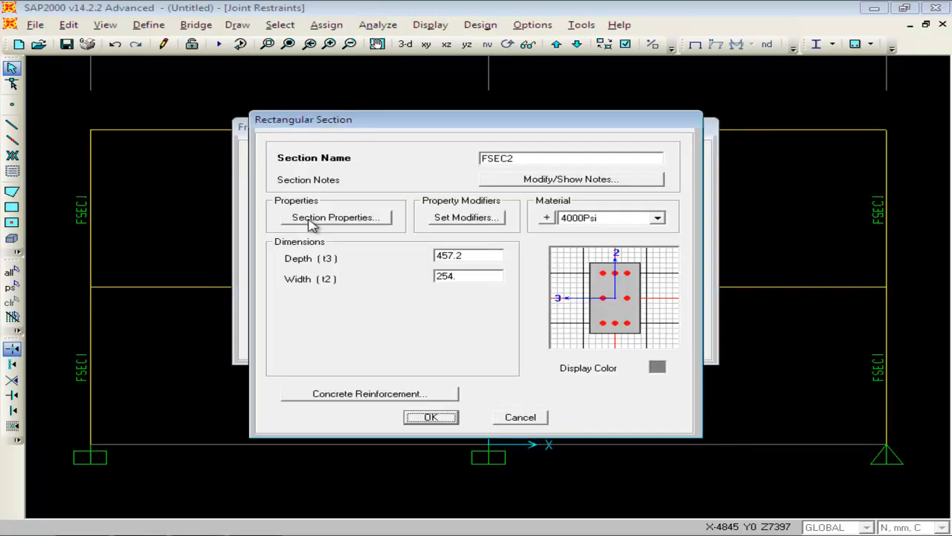
pyautogui.click(546, 158)
pyautogui.moveTo(545, 158); pyautogui.dragTo(432, 170)
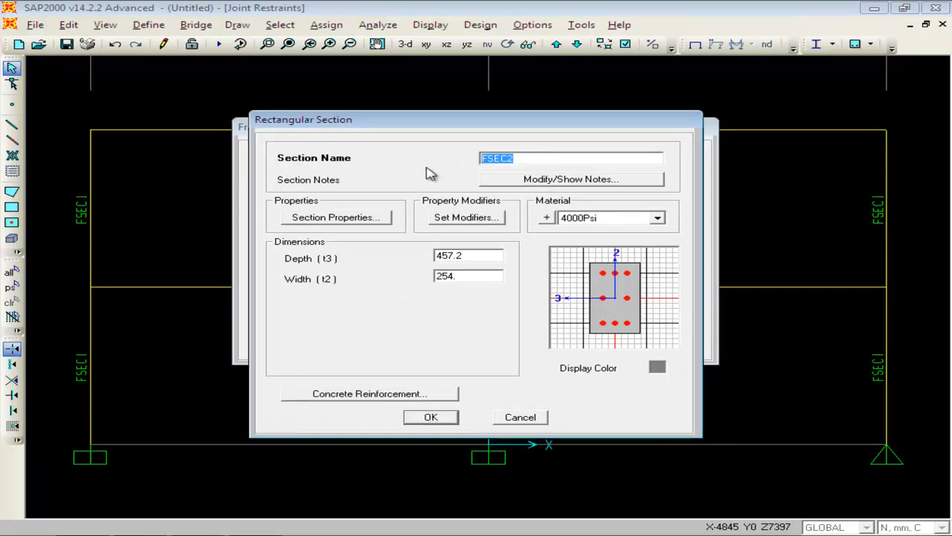
pyautogui.write('balok')
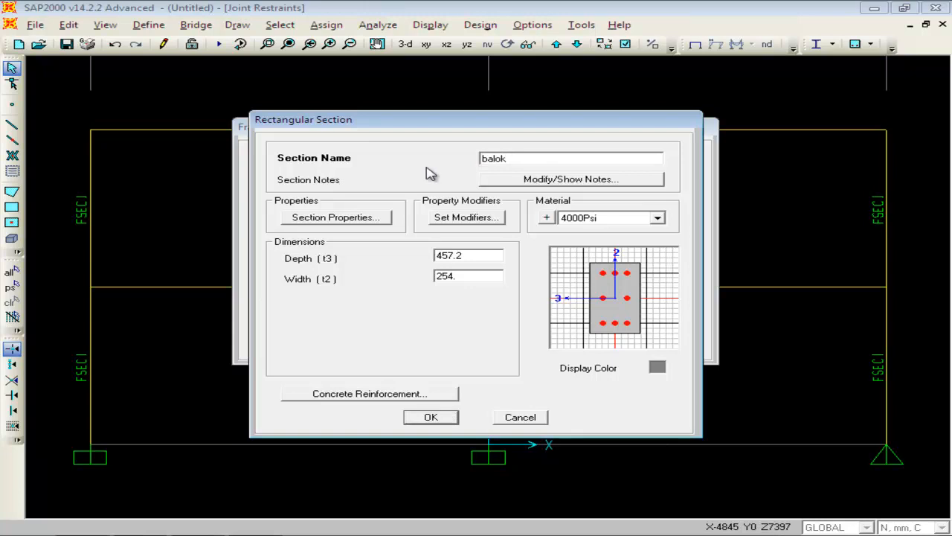
pyautogui.write('_1')
pyautogui.click(534, 421)
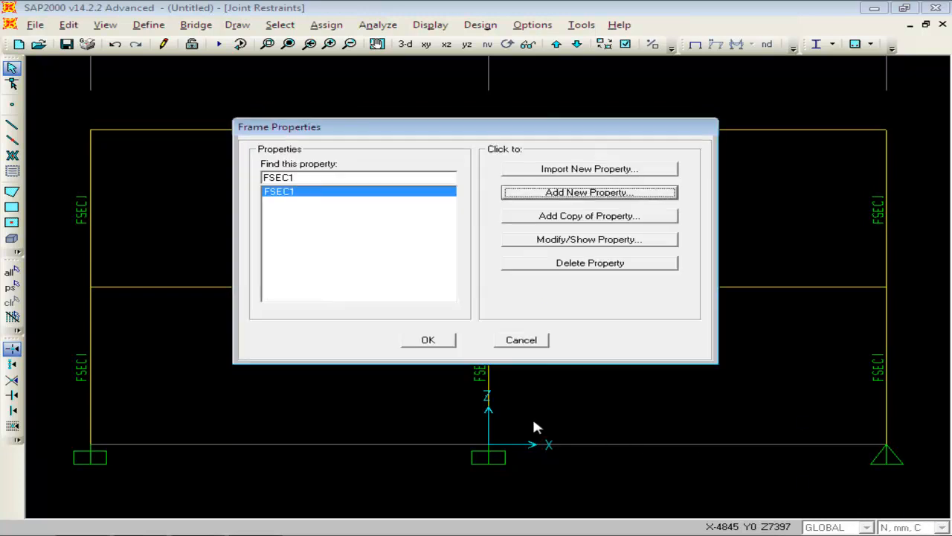
pyautogui.click(536, 343)
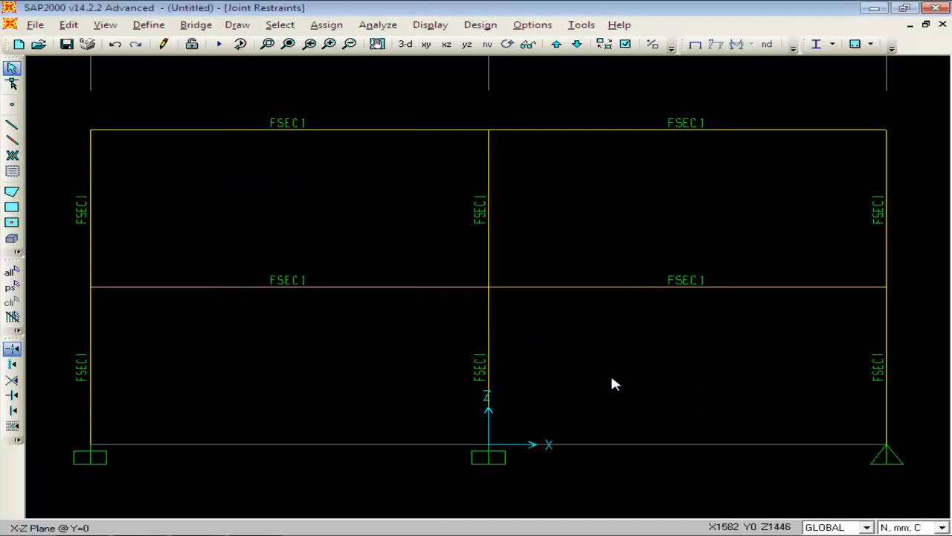
# - Change the model's working units to Kgf, m, C
pyautogui.click(906, 527)
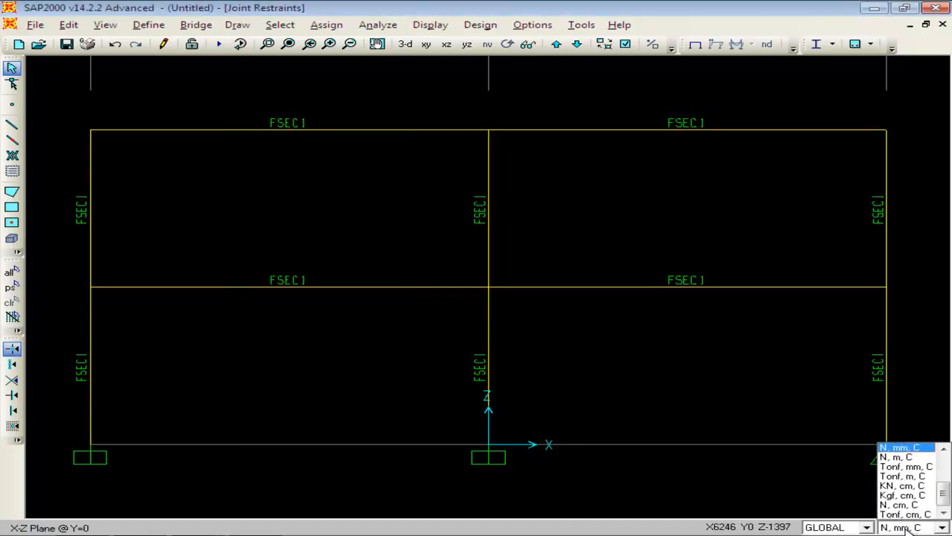
pyautogui.moveTo(943, 503); pyautogui.dragTo(944, 479)
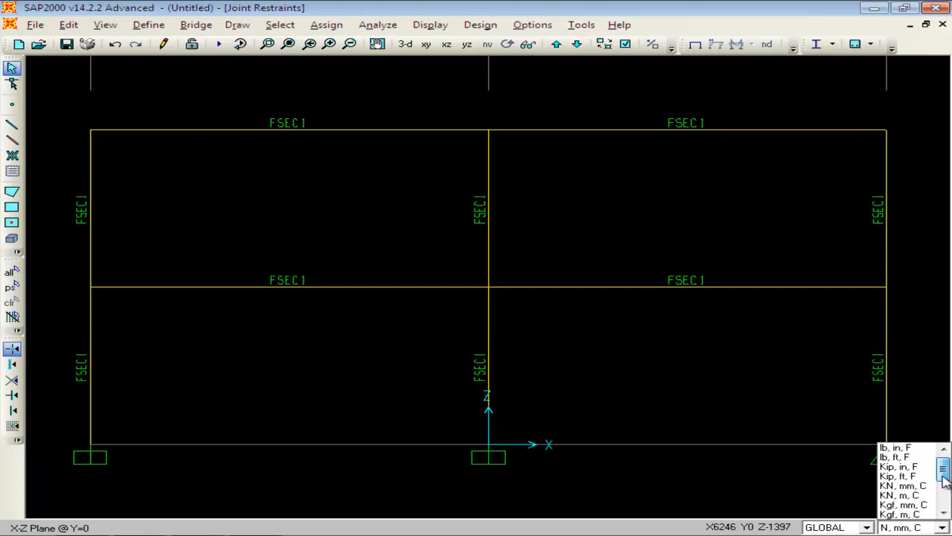
pyautogui.click(910, 513)
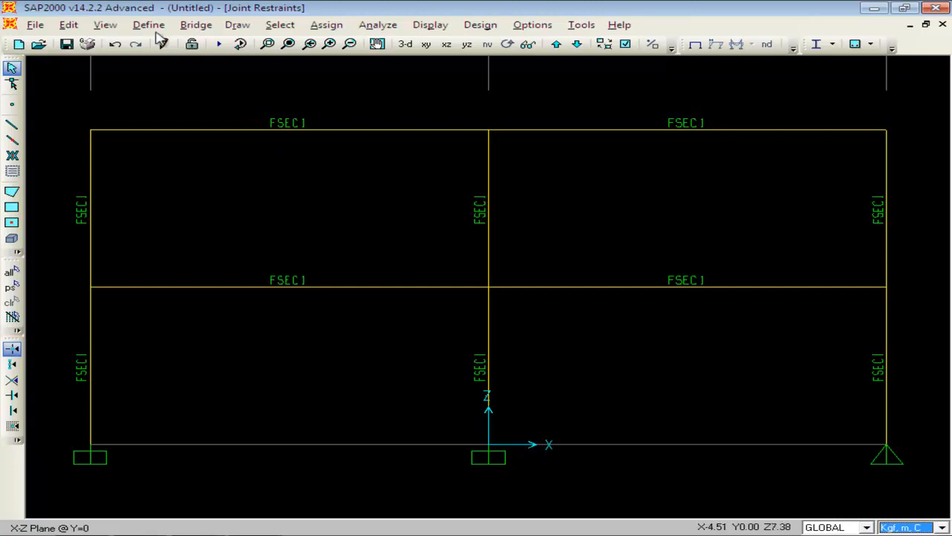
# - Add a new rectangular concrete frame section and name it balok_1
pyautogui.click(149, 24)
pyautogui.moveTo(315, 68)
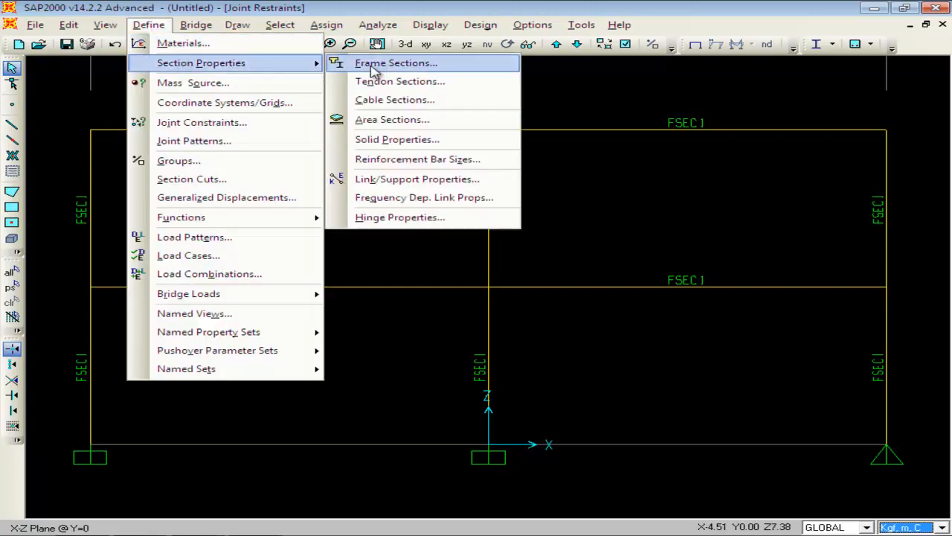
pyautogui.click(394, 64)
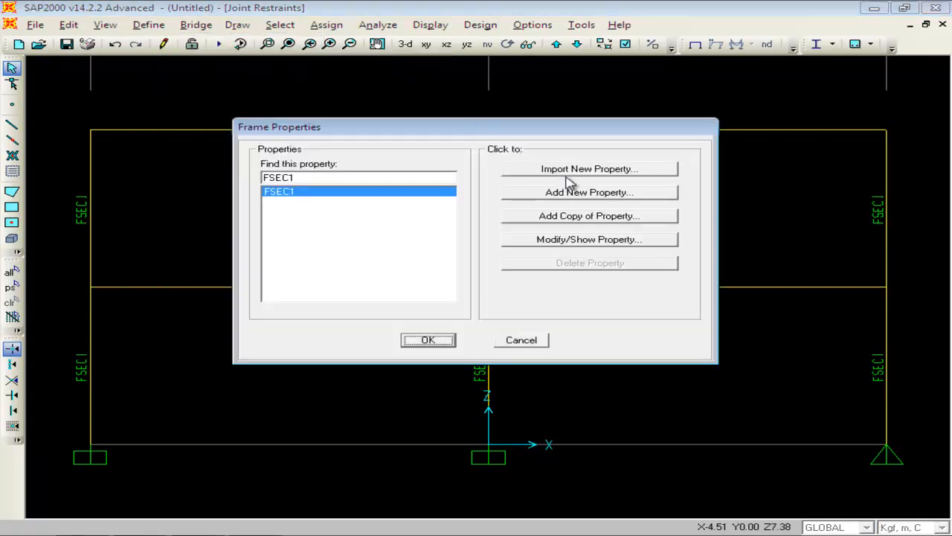
pyautogui.click(630, 195)
pyautogui.click(331, 215)
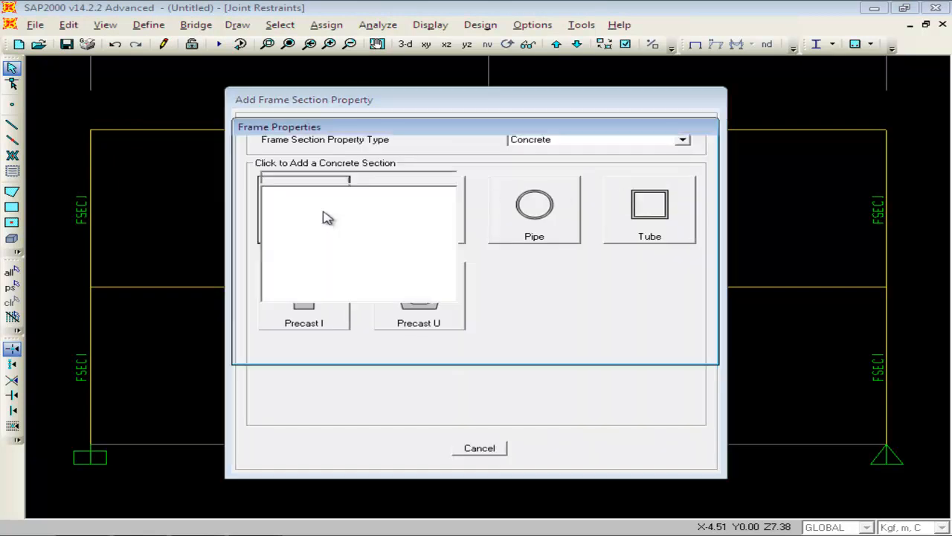
pyautogui.click(539, 158)
pyautogui.doubleClick(535, 158)
pyautogui.write('b')
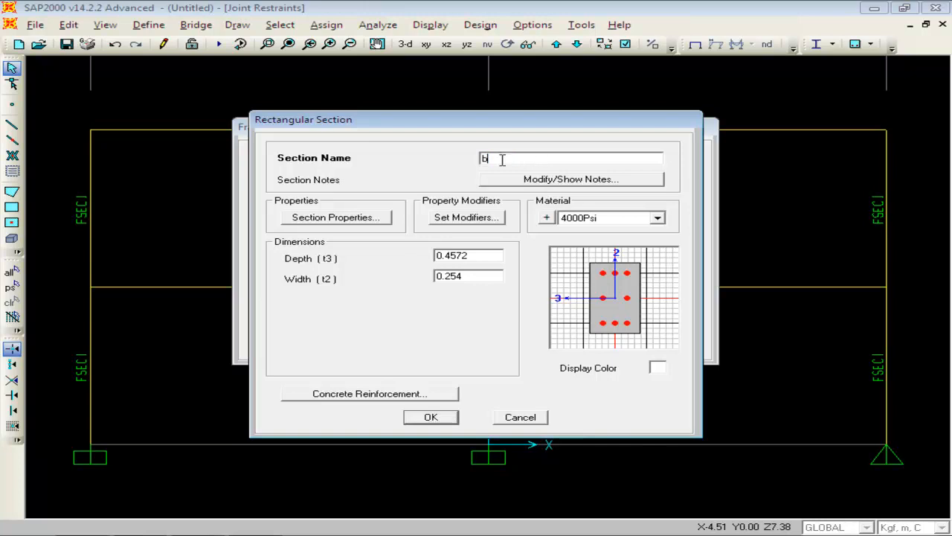
pyautogui.write('alok_1')
# - Set the balok_1 section's depth (t3) to 40 cm and its width (t2) to 25 cm
pyautogui.doubleClick(484, 259)
pyautogui.write('0')
pyautogui.press('BackSpace')
pyautogui.press('BackSpace')
pyautogui.press('BackSpace')
pyautogui.write('40cm')
pyautogui.click(485, 277)
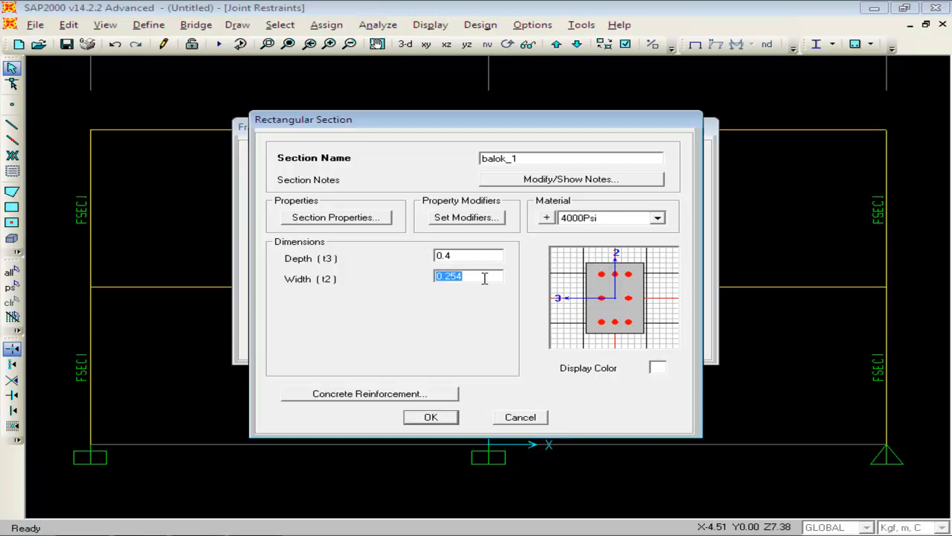
pyautogui.write('0.2')
pyautogui.press('BackSpace')
pyautogui.press('BackSpace')
pyautogui.write('5cm')
pyautogui.doubleClick(488, 254)
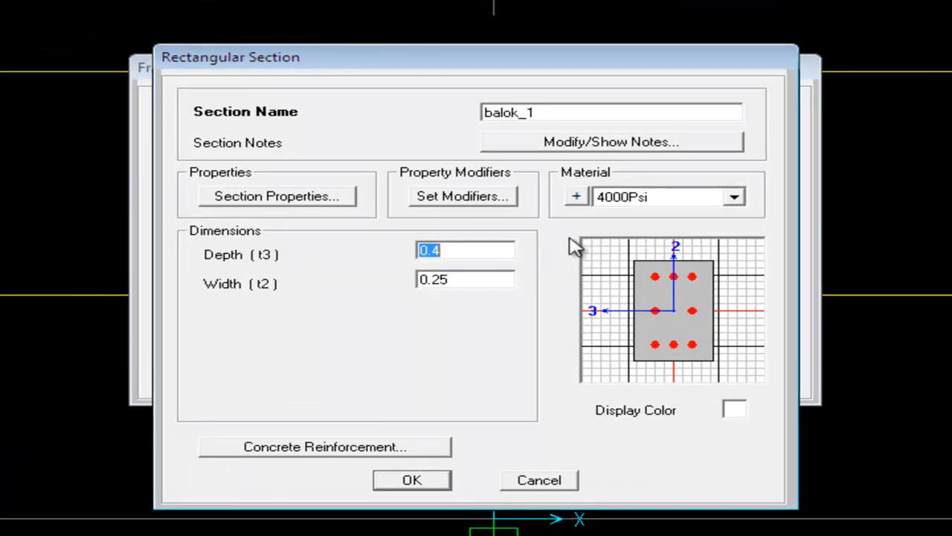
# - Set the concrete reinforcement design type of balok_1 to Beam (M3 Design Only)
pyautogui.click(378, 448)
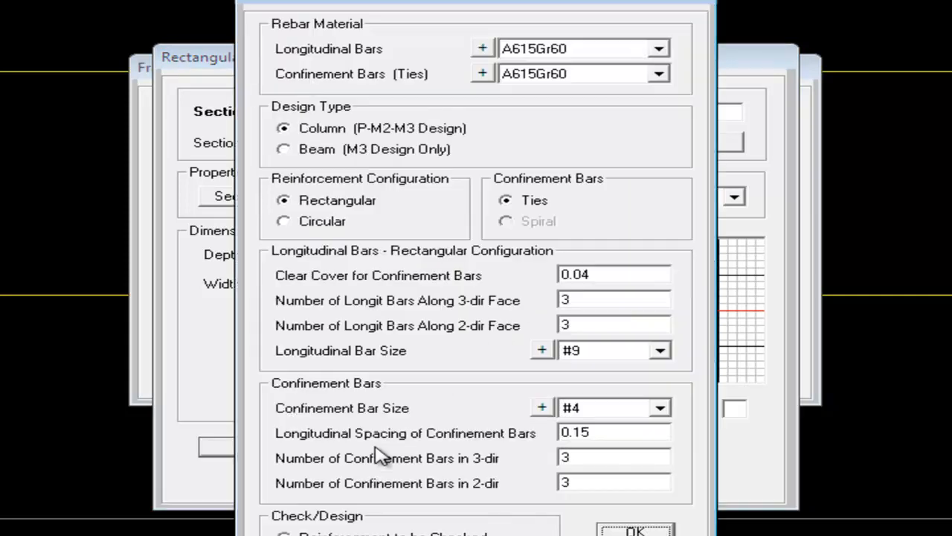
pyautogui.click(334, 150)
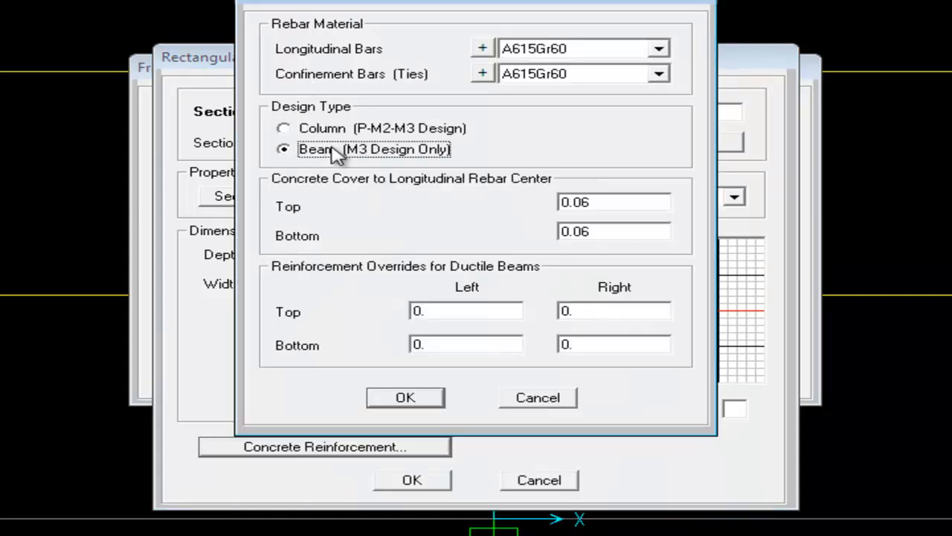
# - Try to choose Beton k100 as the material of the longitudinal bars and the confinement bars
pyautogui.click(482, 50)
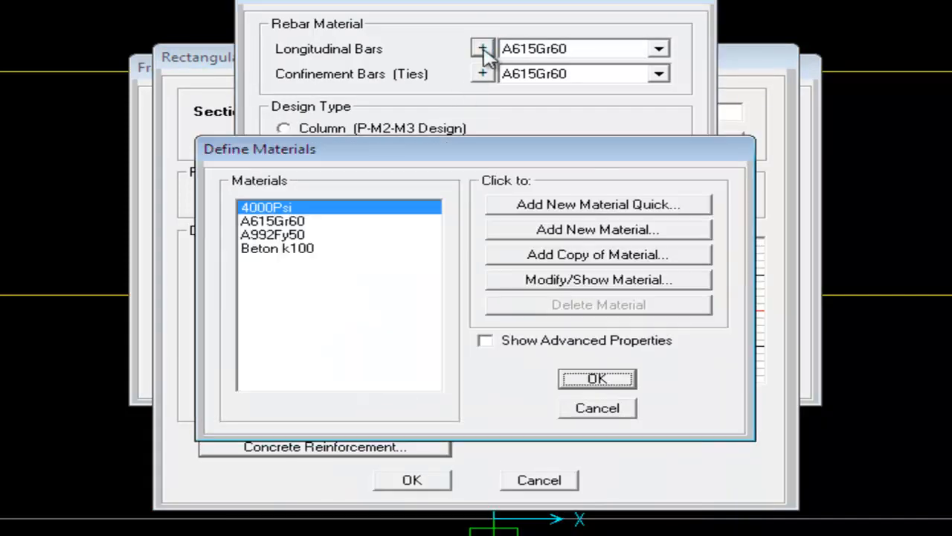
pyautogui.click(304, 249)
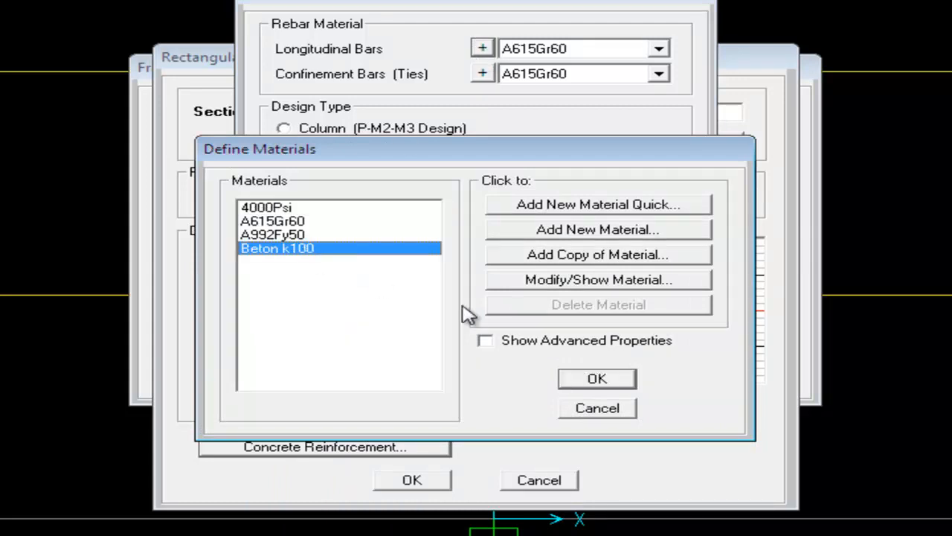
pyautogui.click(597, 378)
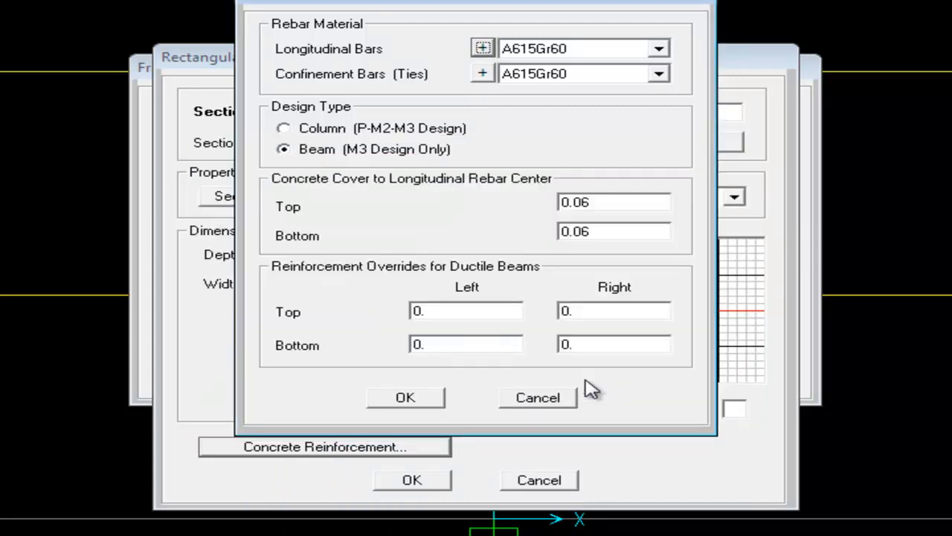
pyautogui.click(483, 74)
pyautogui.click(307, 252)
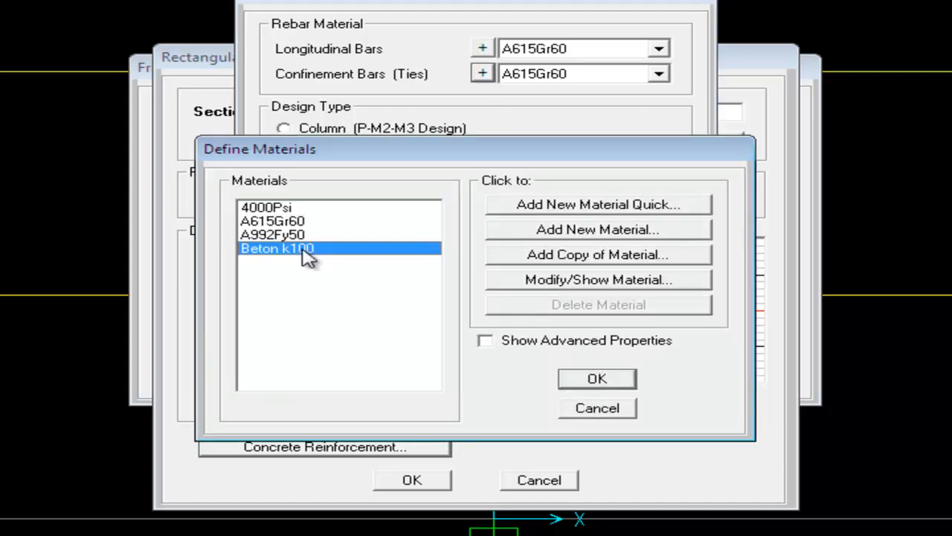
pyautogui.click(593, 380)
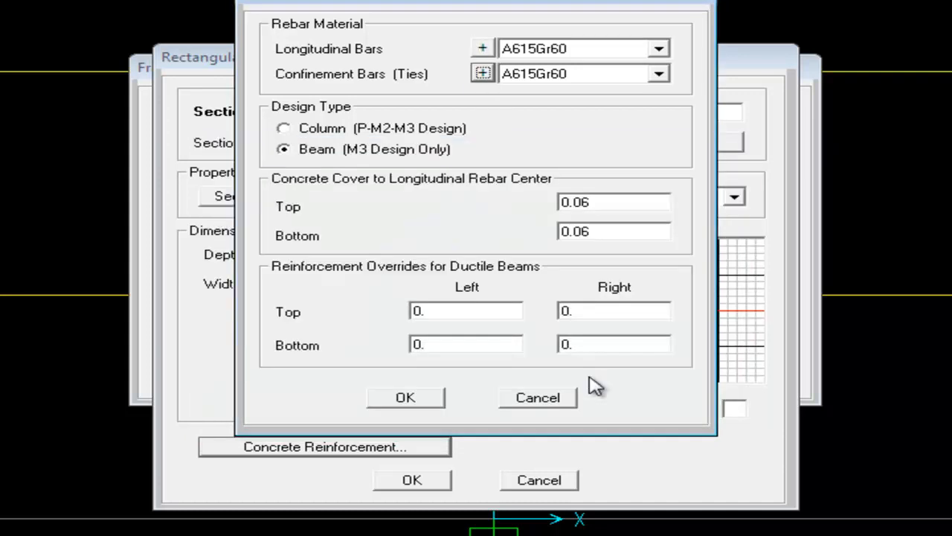
# - Accept the beam reinforcement settings and save the balok_1 section in the frame properties
pyautogui.click(426, 400)
pyautogui.click(413, 481)
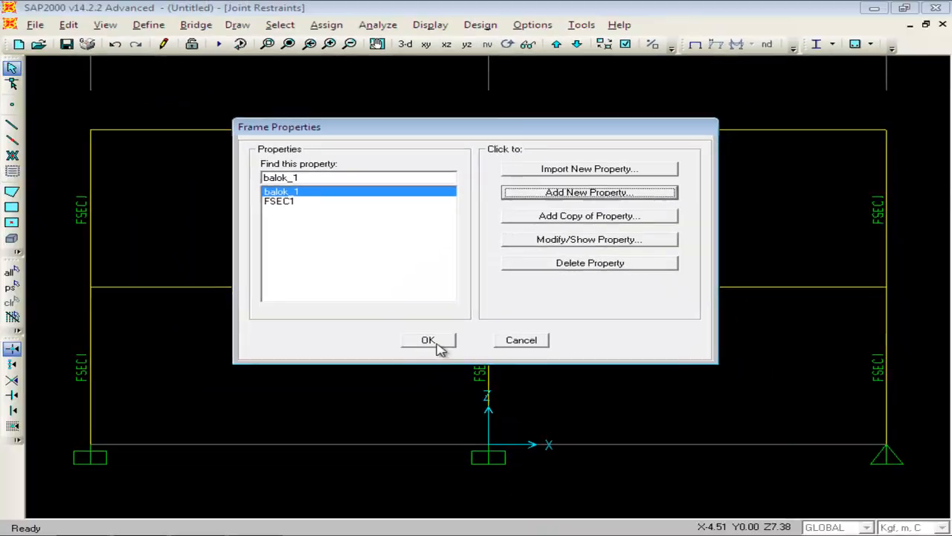
pyautogui.click(428, 340)
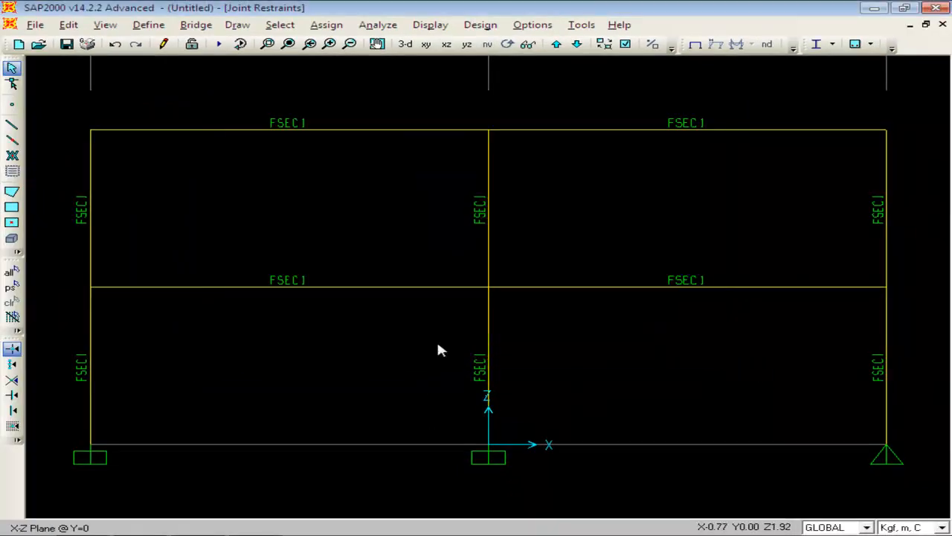
# - Assign the balok_1 frame section to the four horizontal beams on both stories
pyautogui.click(354, 131)
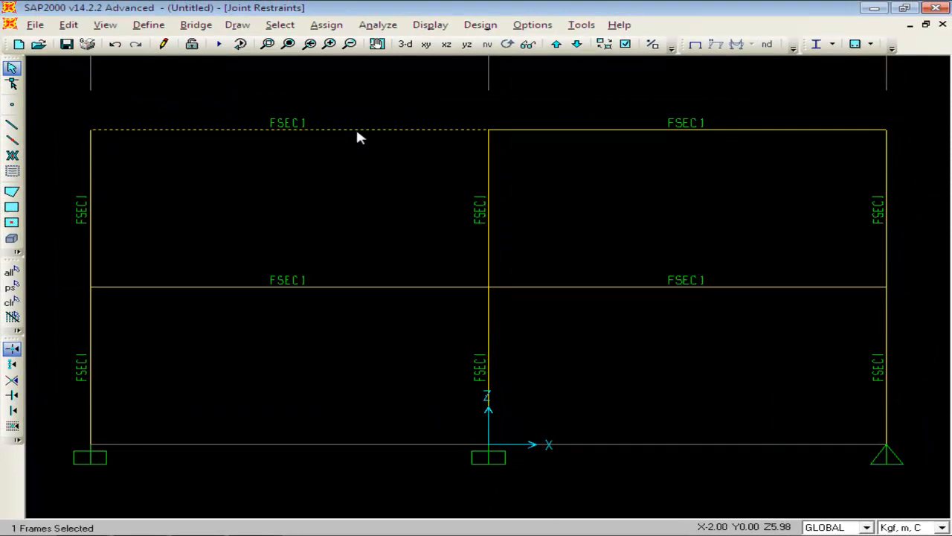
pyautogui.click(584, 132)
pyautogui.click(395, 289)
pyautogui.click(572, 286)
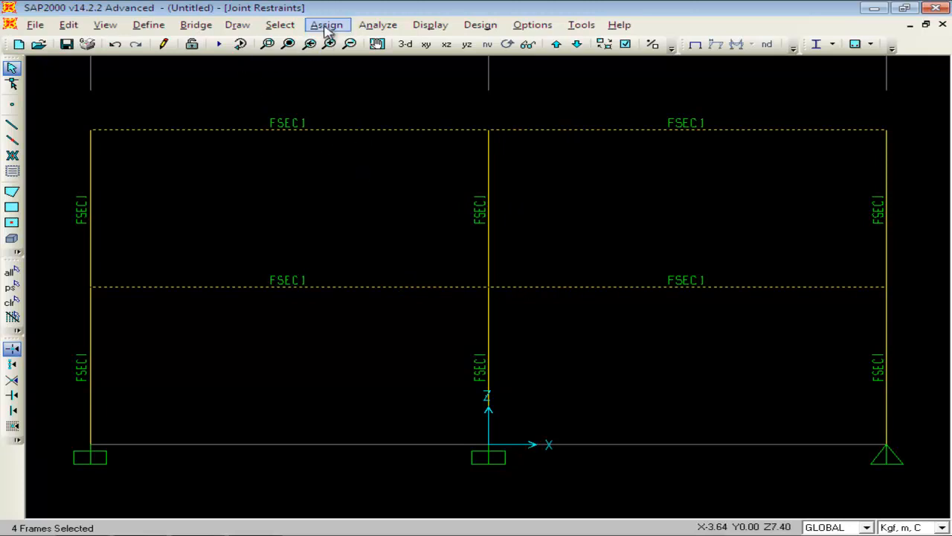
pyautogui.click(149, 26)
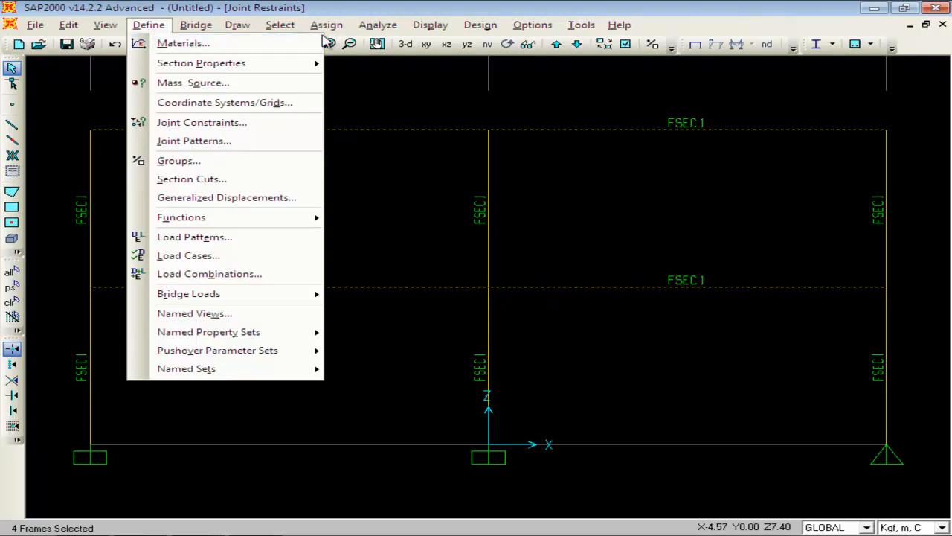
pyautogui.moveTo(326, 25)
pyautogui.moveTo(365, 65)
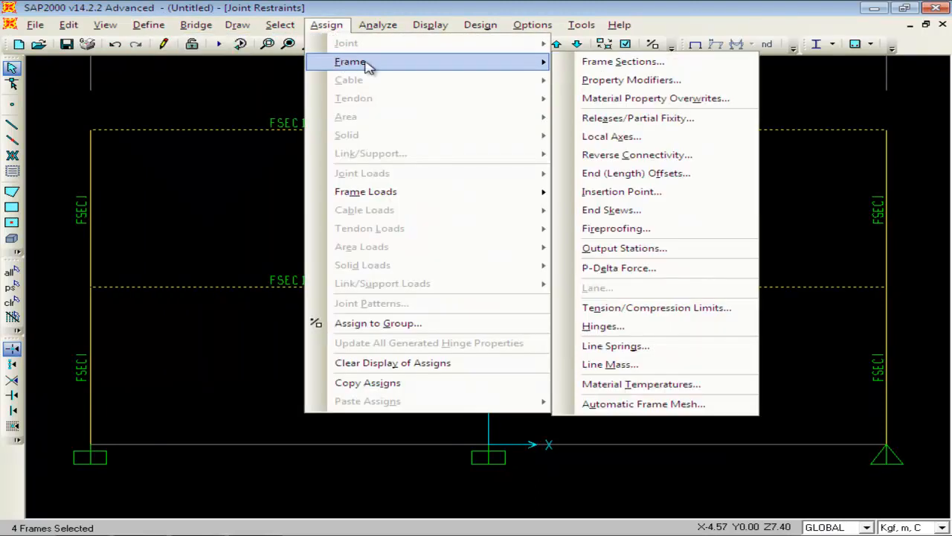
pyautogui.click(585, 64)
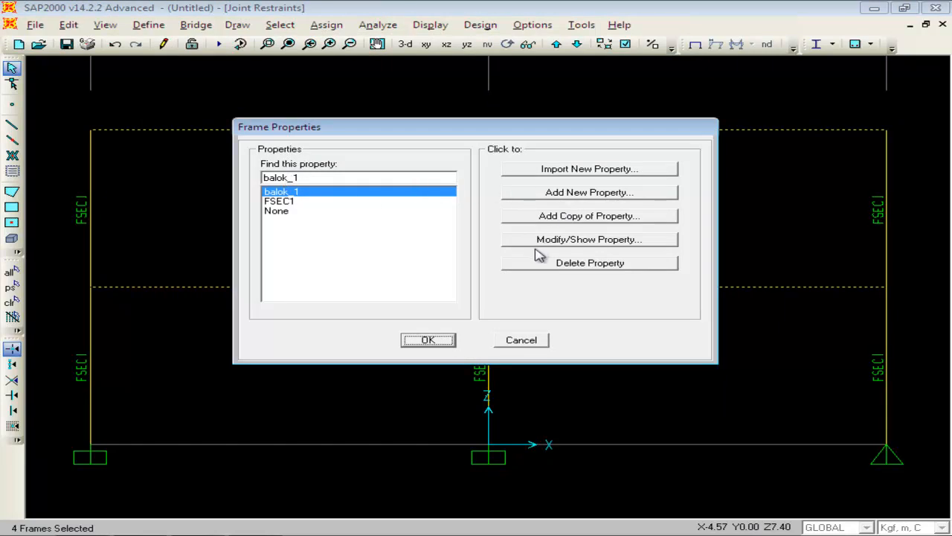
pyautogui.click(430, 339)
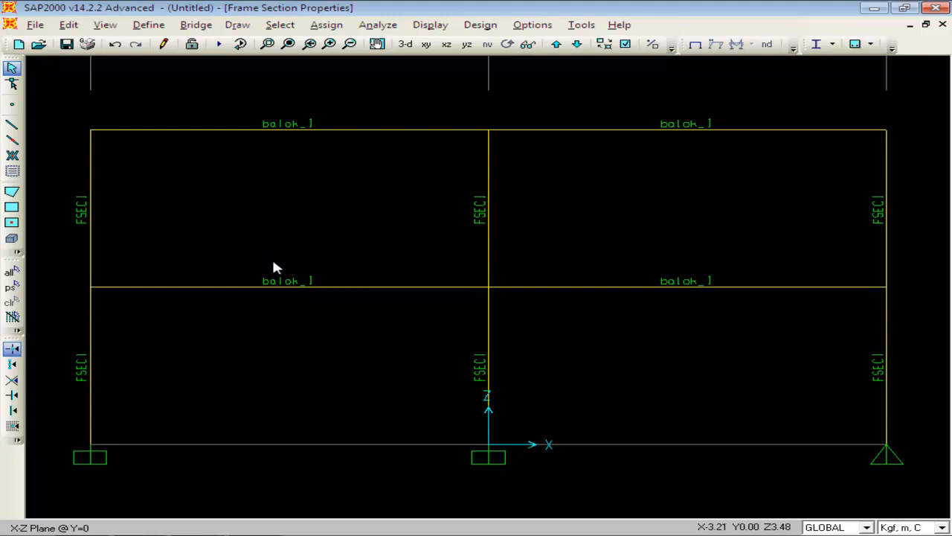
# - Add a new rectangular concrete frame section named kolom_beton
pyautogui.click(150, 27)
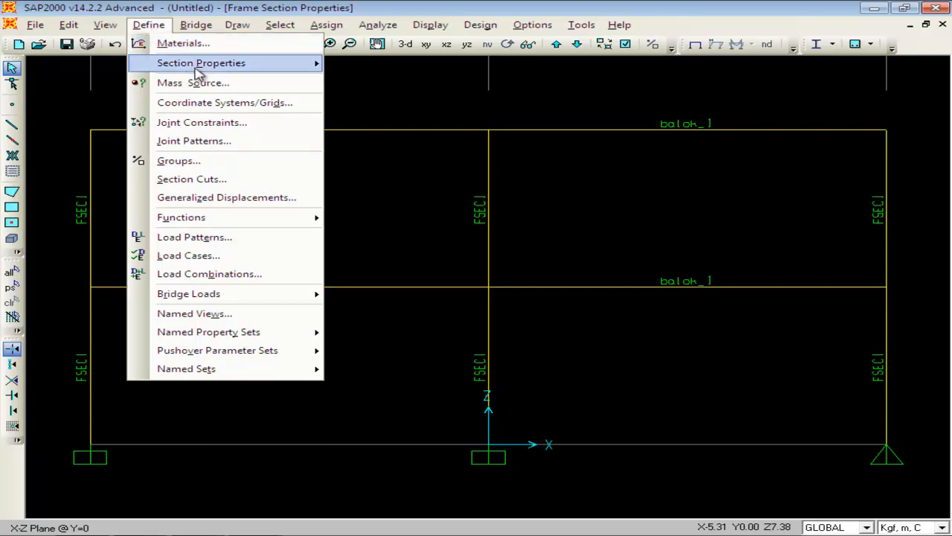
pyautogui.moveTo(197, 71)
pyautogui.moveTo(229, 70)
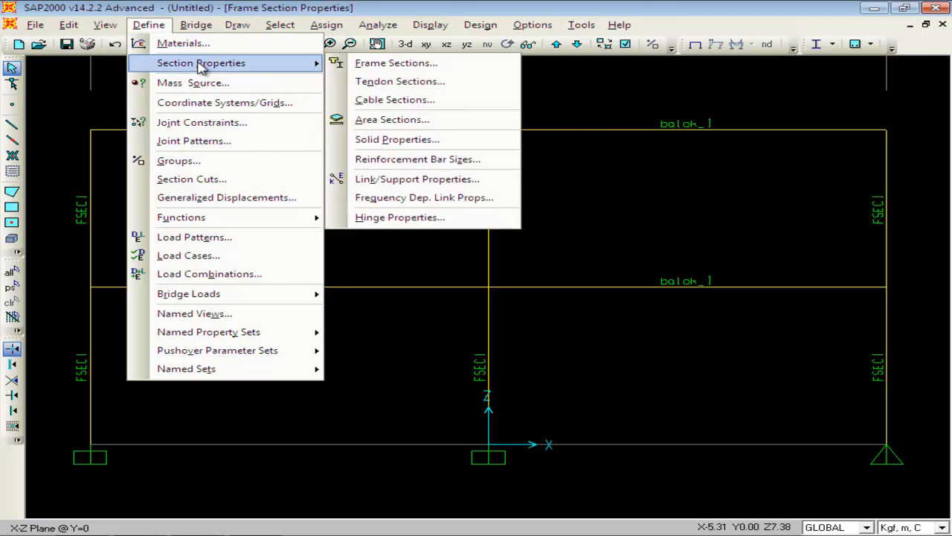
pyautogui.click(457, 65)
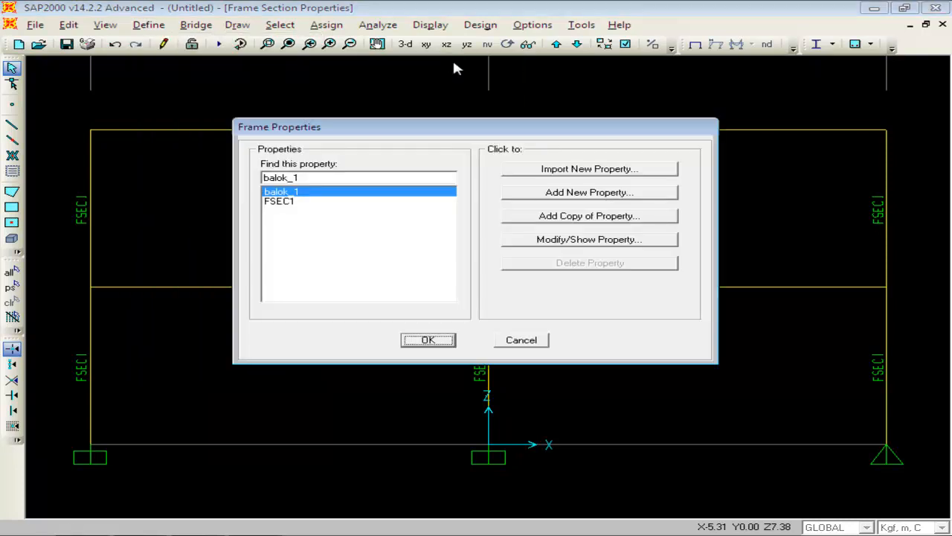
pyautogui.click(618, 193)
pyautogui.click(312, 221)
pyautogui.moveTo(548, 158); pyautogui.dragTo(440, 164)
pyautogui.write('kolom')
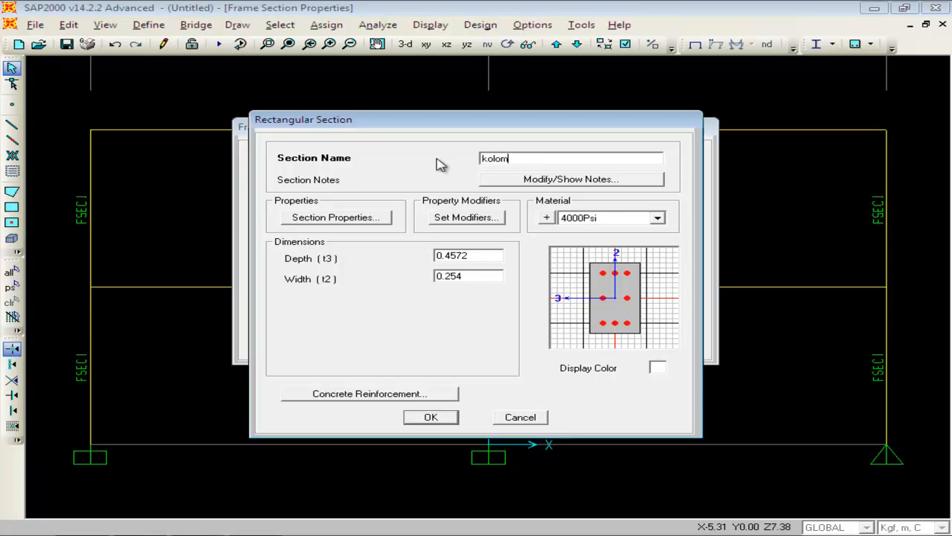
pyautogui.write('_beton')
# - Set the kolom_beton section to 40 cm depth and 25 cm width, and save it in the frame properties
pyautogui.doubleClick(484, 257)
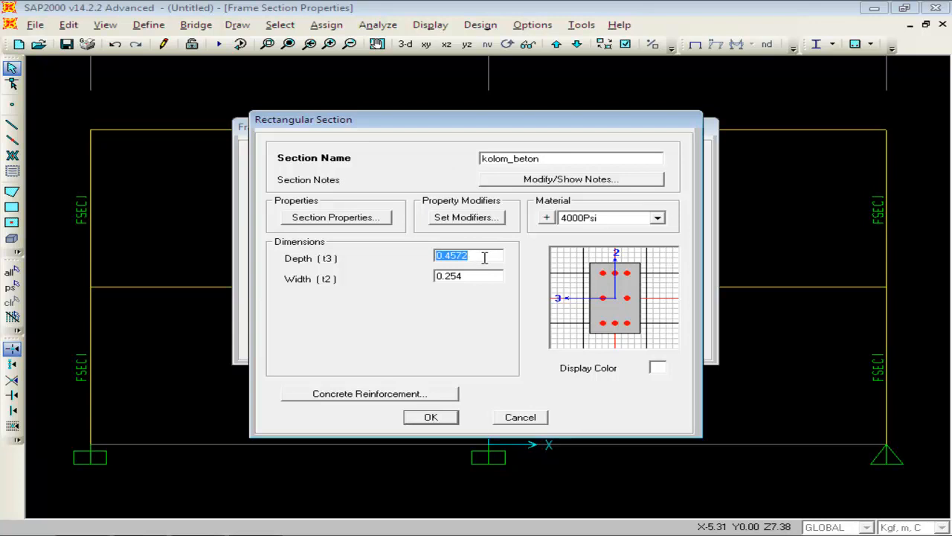
pyautogui.write('40cm')
pyautogui.click(479, 278)
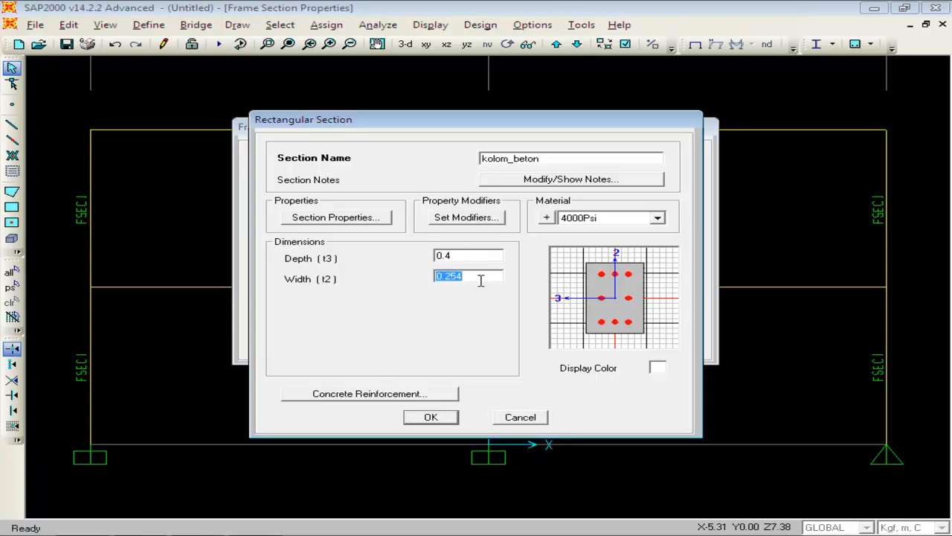
pyautogui.write('25cm')
pyautogui.click(480, 256)
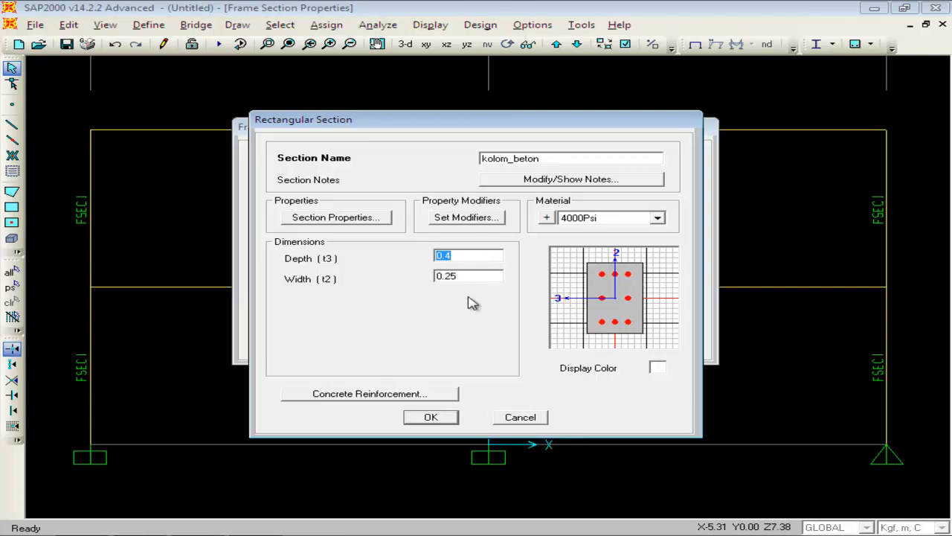
pyautogui.click(431, 417)
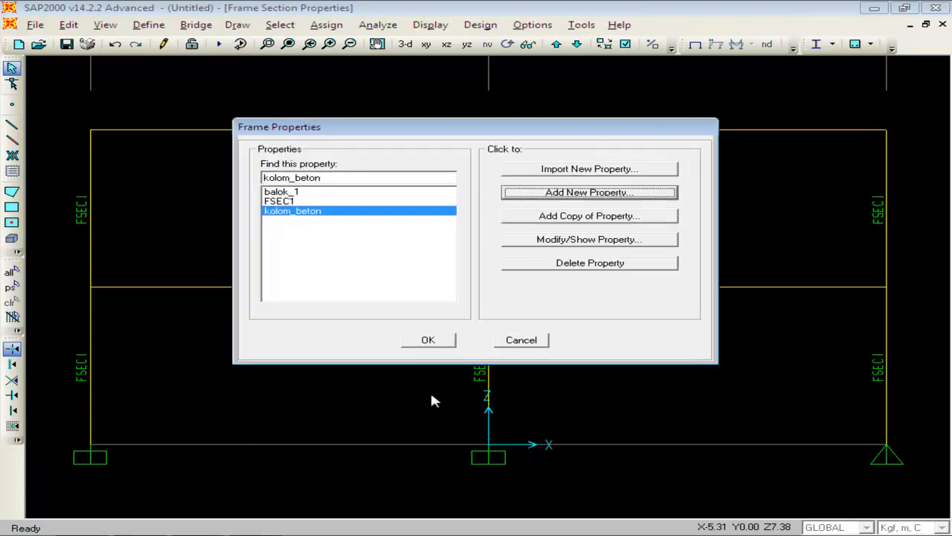
pyautogui.click(429, 341)
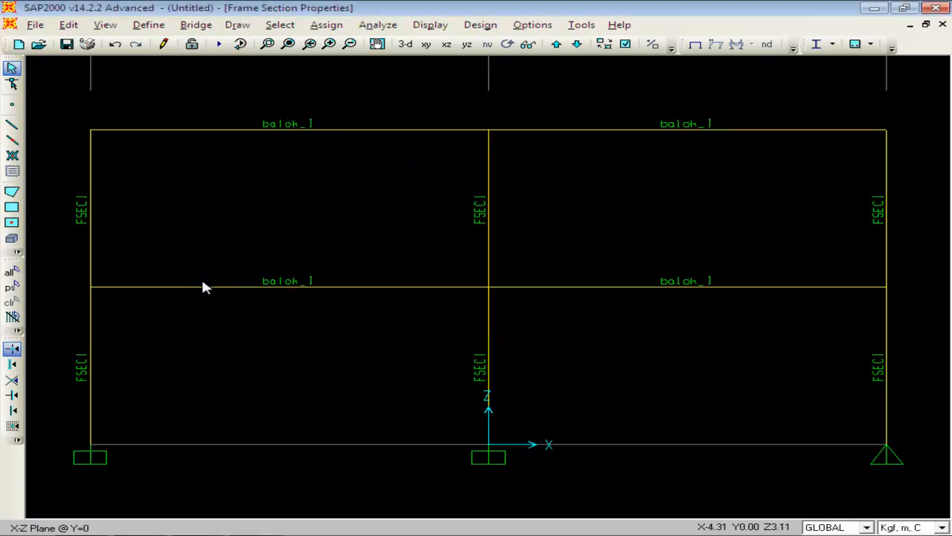
# - Assign the kolom_beton frame section to all six columns on both stories
pyautogui.moveTo(139, 212); pyautogui.dragTo(59, 228)
pyautogui.moveTo(143, 354); pyautogui.dragTo(123, 365)
pyautogui.moveTo(73, 400); pyautogui.dragTo(73, 401)
pyautogui.moveTo(576, 353); pyautogui.dragTo(463, 406)
pyautogui.moveTo(558, 196); pyautogui.dragTo(442, 236)
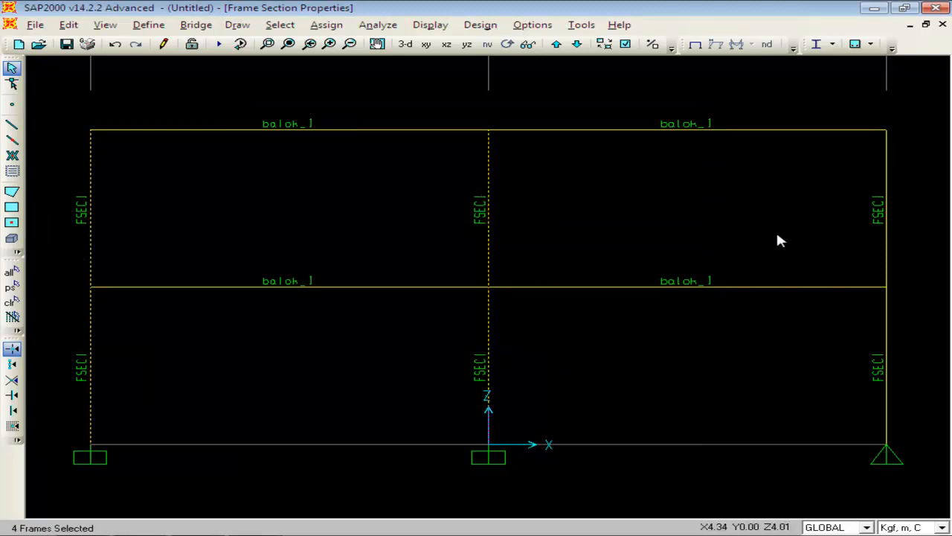
pyautogui.moveTo(902, 194); pyautogui.dragTo(819, 238)
pyautogui.moveTo(904, 340); pyautogui.dragTo(803, 391)
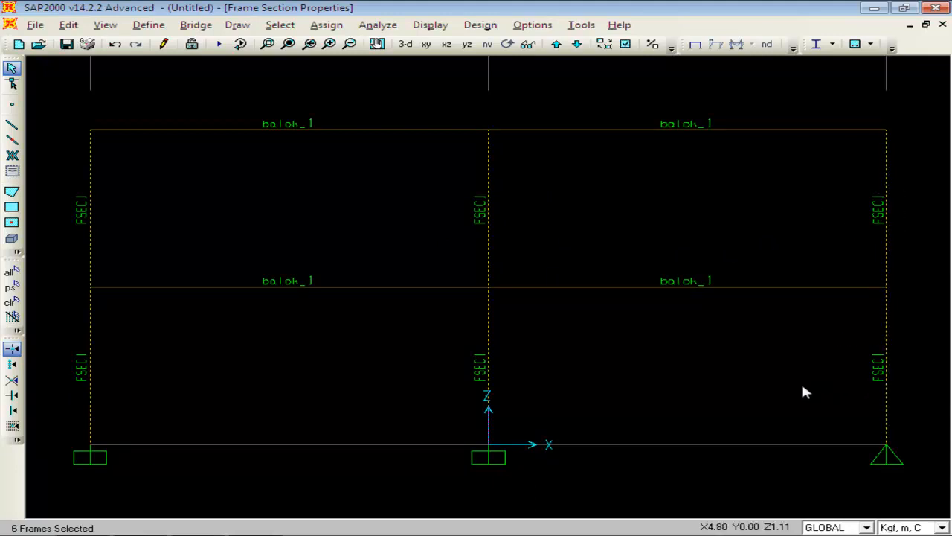
pyautogui.click(326, 24)
pyautogui.moveTo(341, 63)
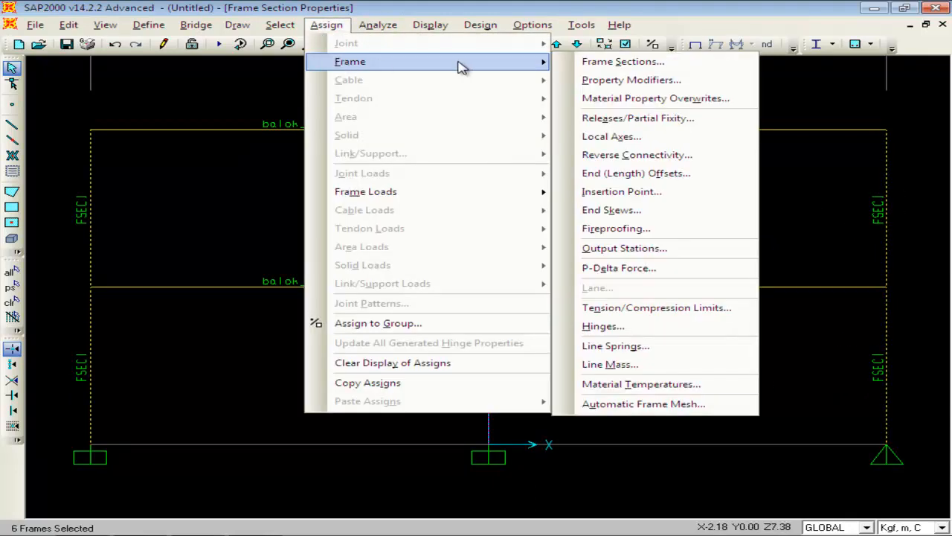
pyautogui.click(587, 63)
pyautogui.click(278, 212)
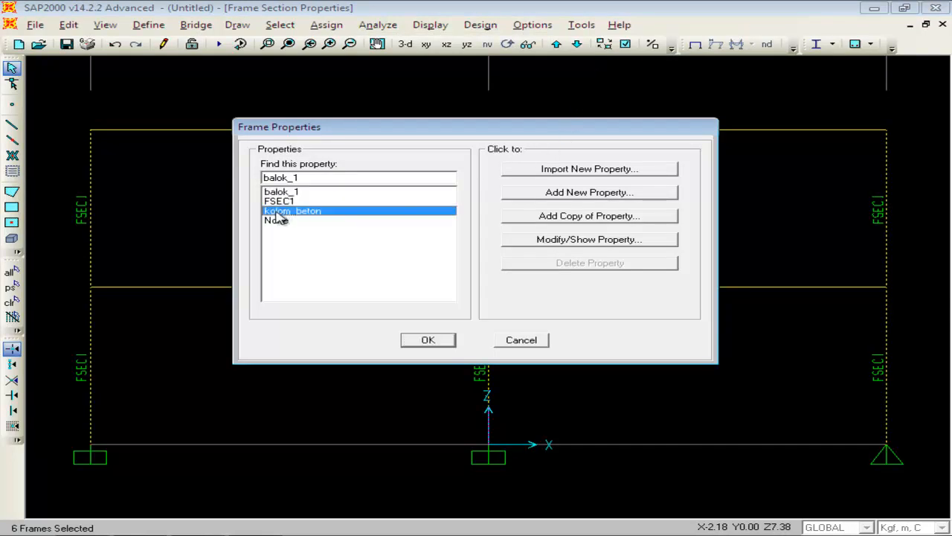
pyautogui.click(429, 340)
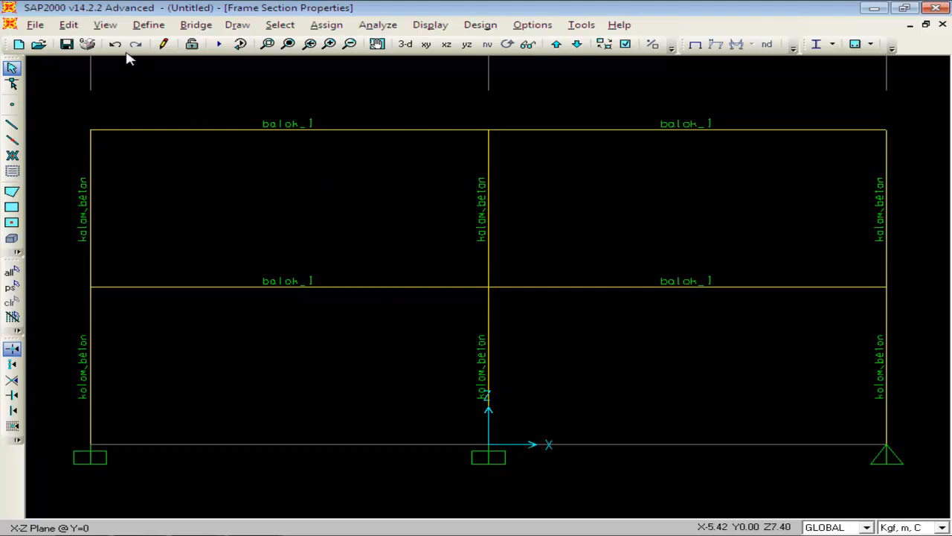
# - Display the frame members extruded and filled, and examine them in 3-D before returning to the XZ view
pyautogui.click(106, 26)
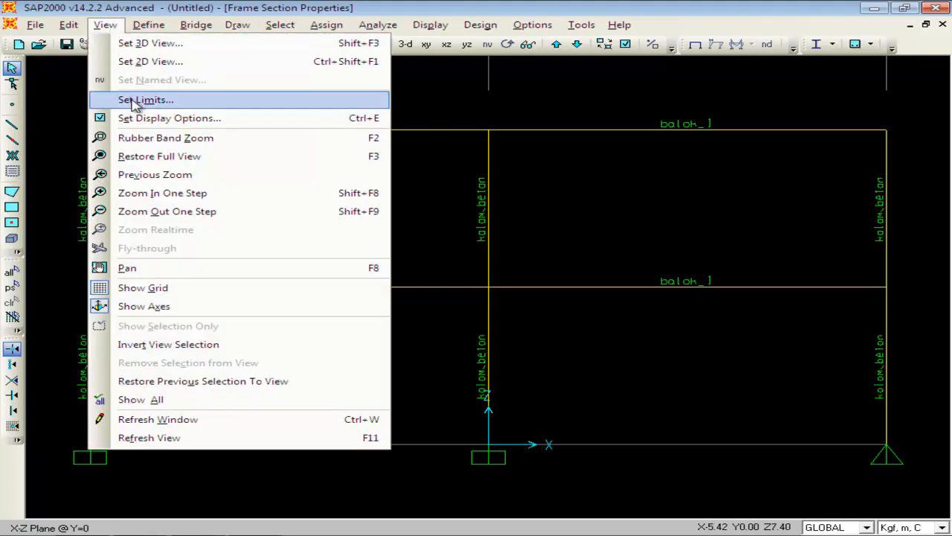
pyautogui.click(142, 125)
pyautogui.click(525, 208)
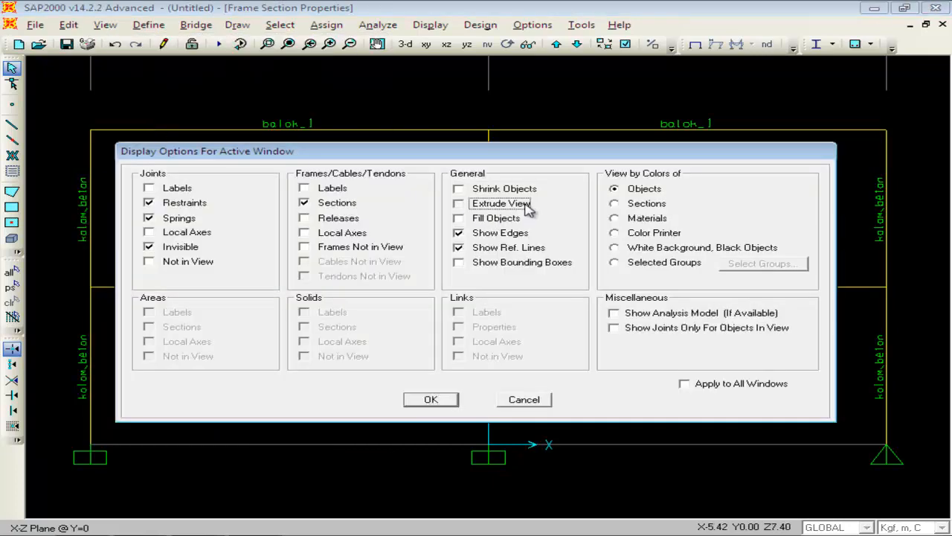
pyautogui.click(505, 220)
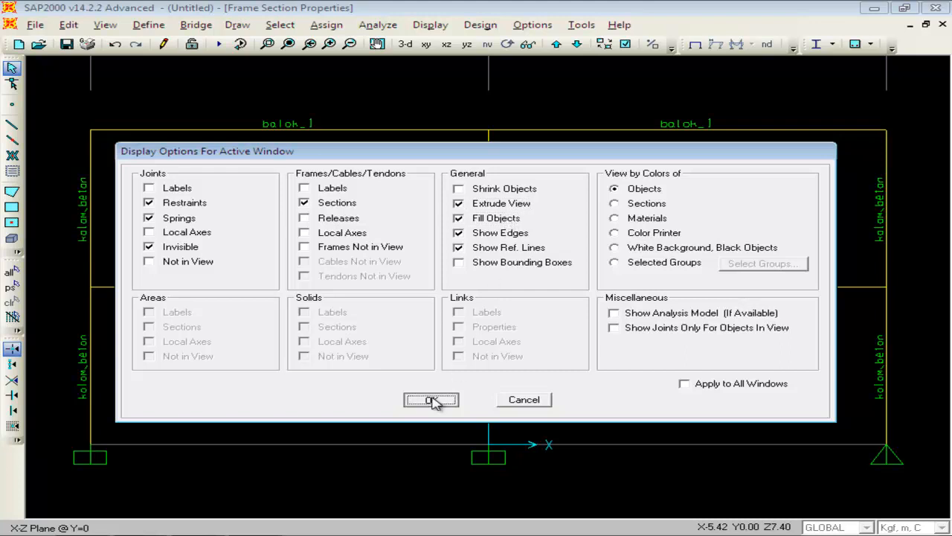
pyautogui.click(431, 400)
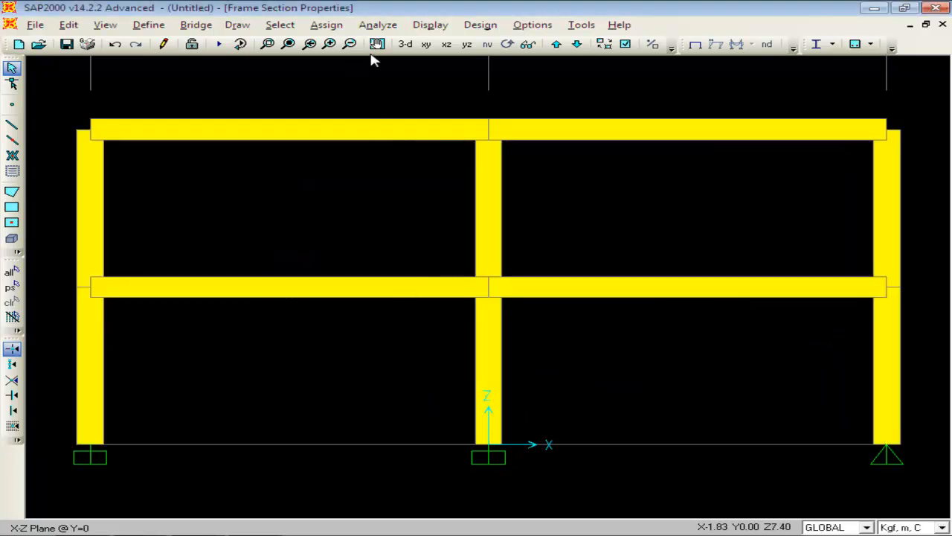
pyautogui.click(405, 44)
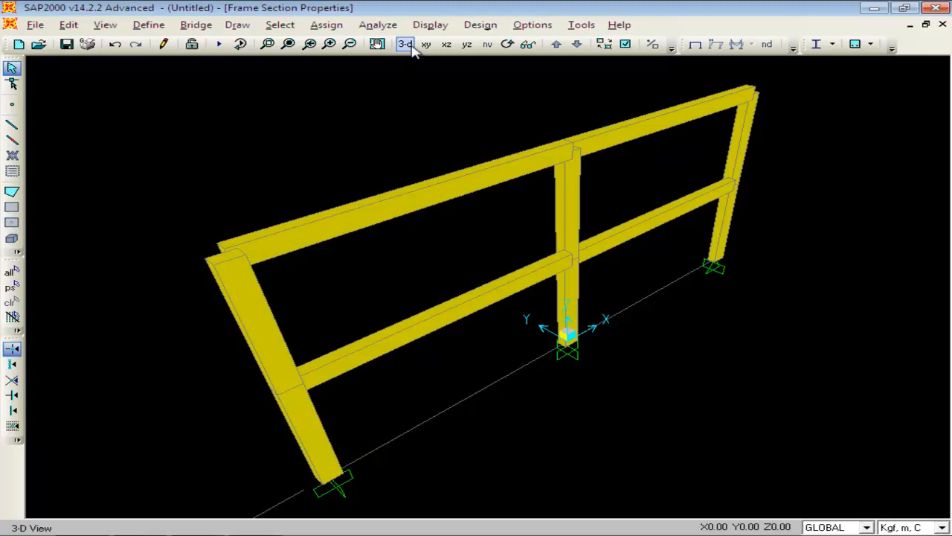
pyautogui.click(446, 44)
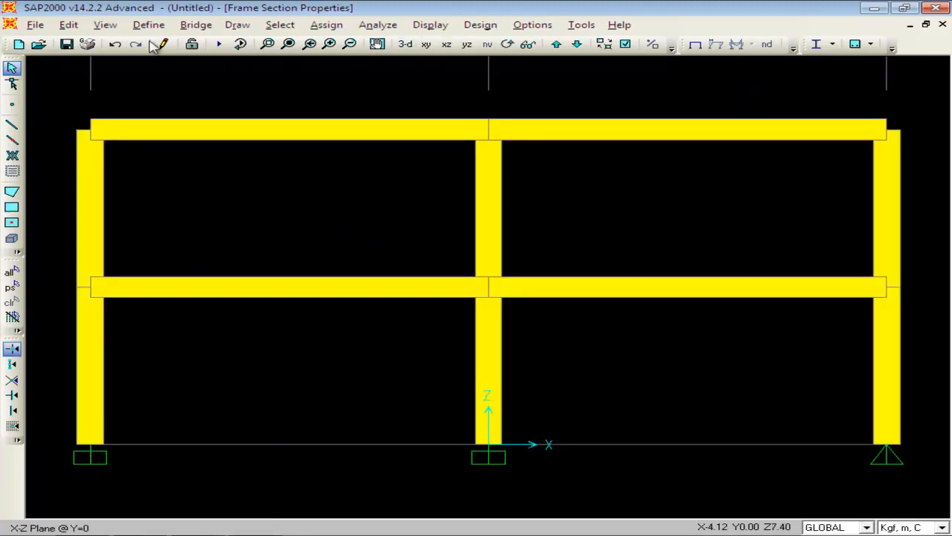
# - Turn off the extruded display so the members are drawn as lines with section labels
pyautogui.click(105, 24)
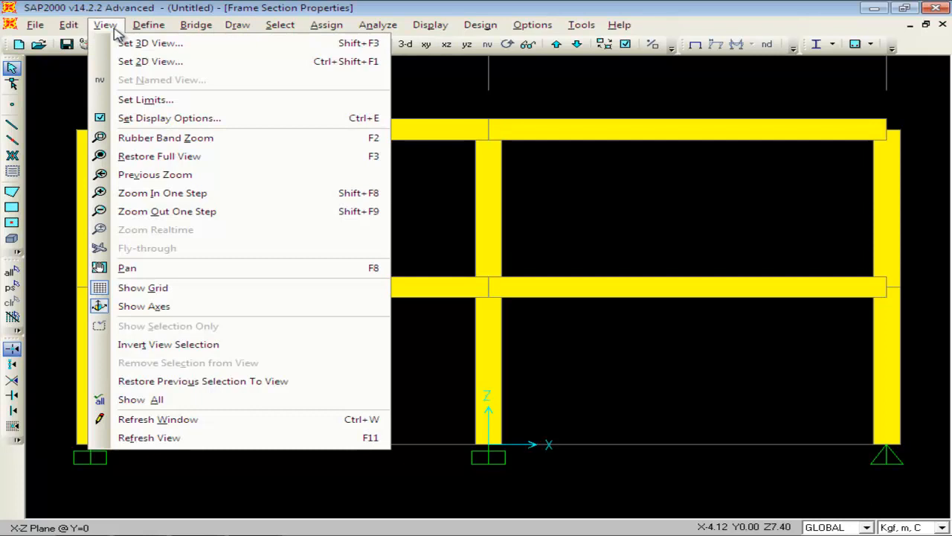
pyautogui.click(141, 119)
pyautogui.click(497, 218)
pyautogui.click(432, 399)
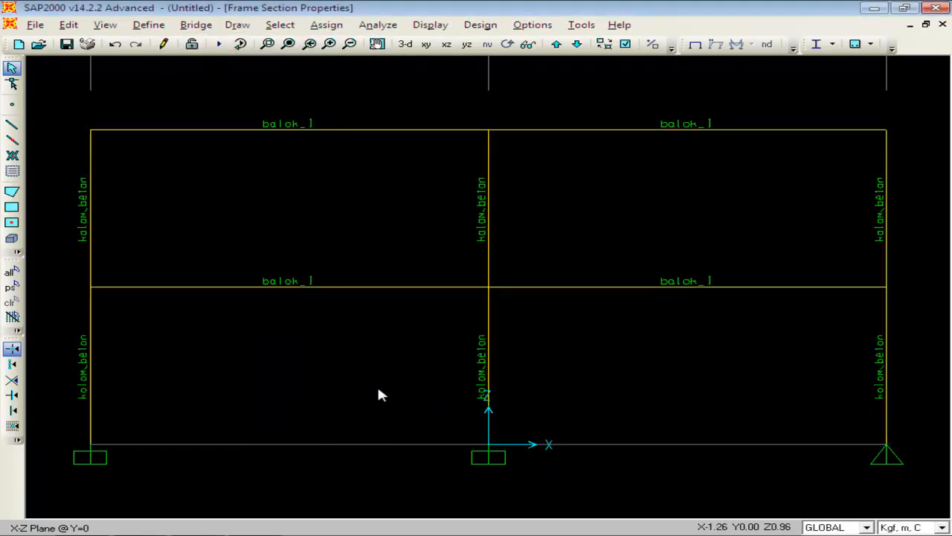
pyautogui.click(148, 25)
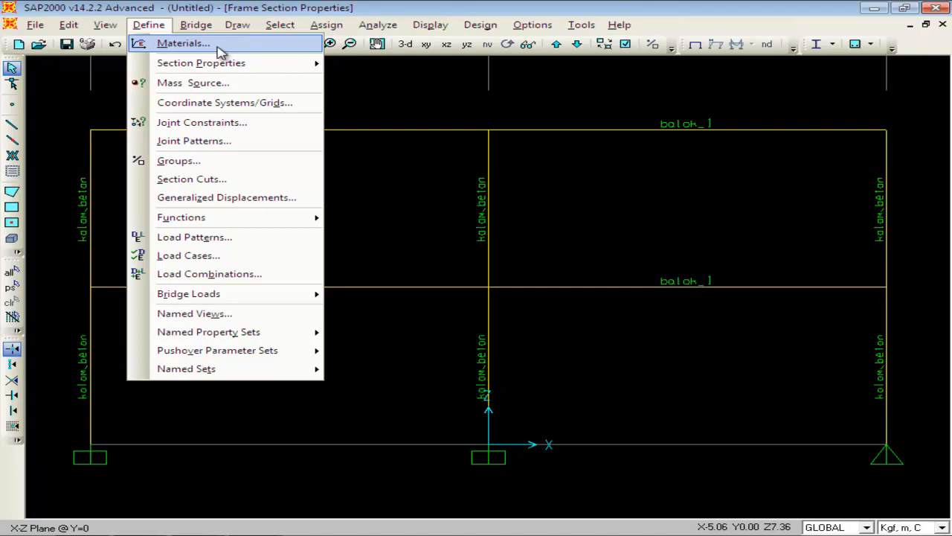
pyautogui.click(392, 116)
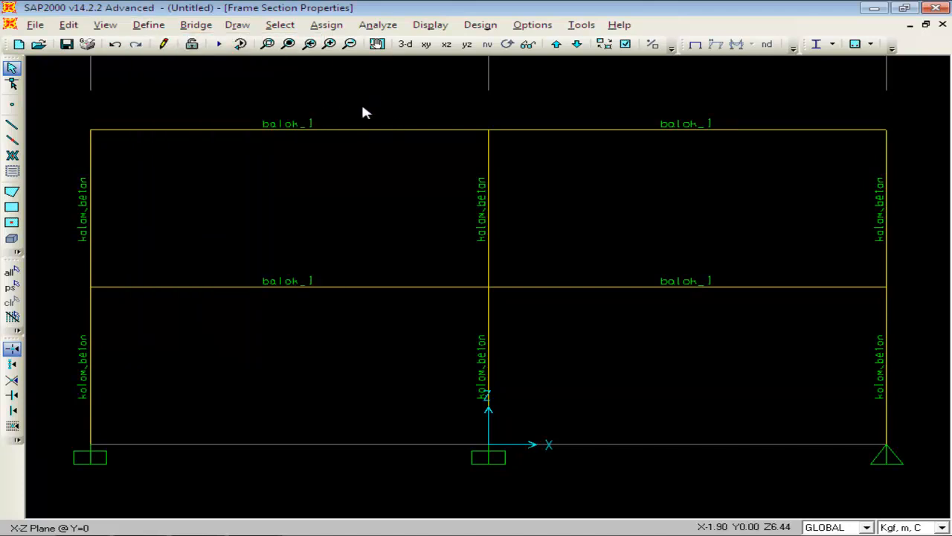
# - Run the analysis for the DEAD and MODAL load cases, saving the model as SNI in the sp folder
pyautogui.click(218, 44)
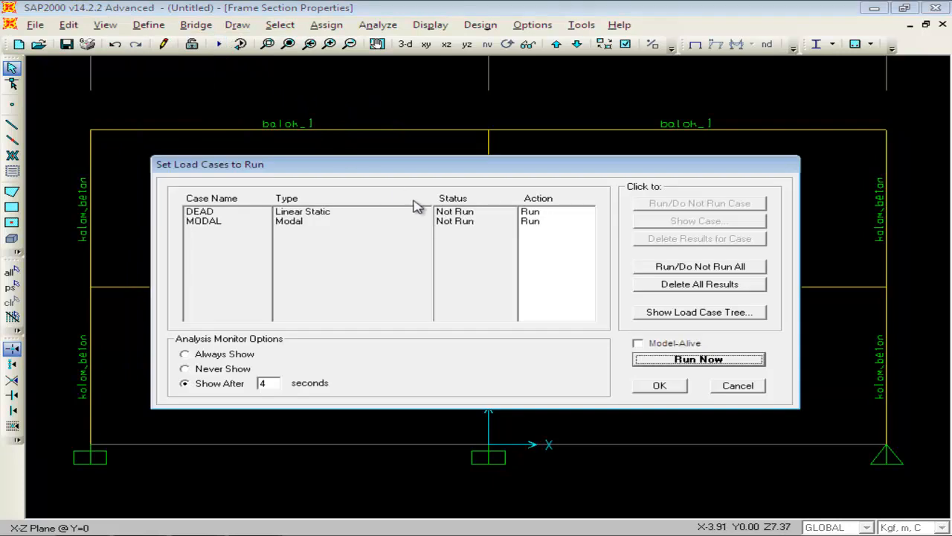
pyautogui.click(682, 360)
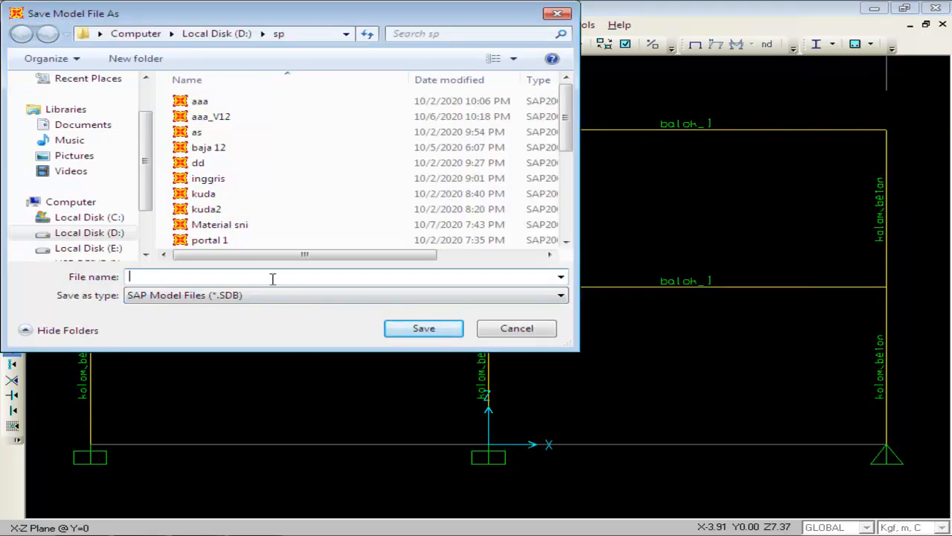
pyautogui.write('S')
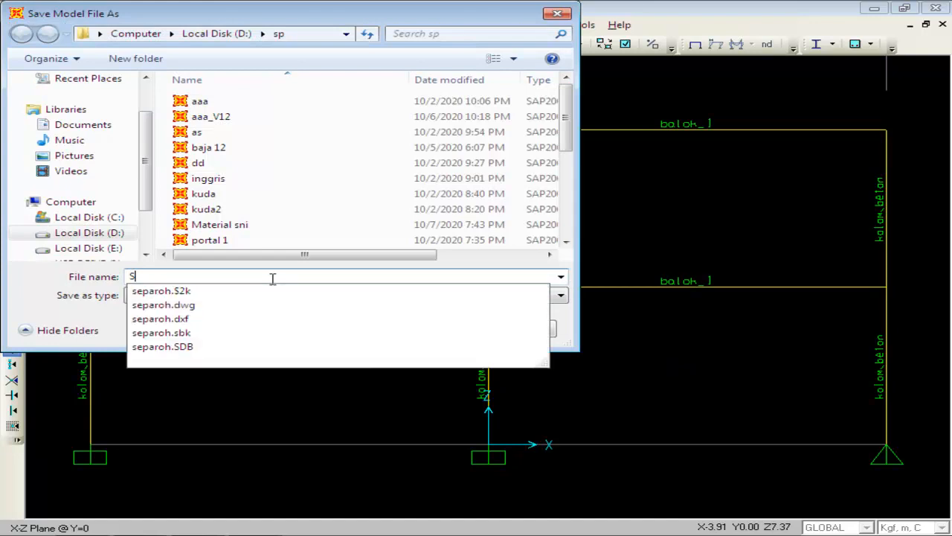
pyautogui.write('NI')
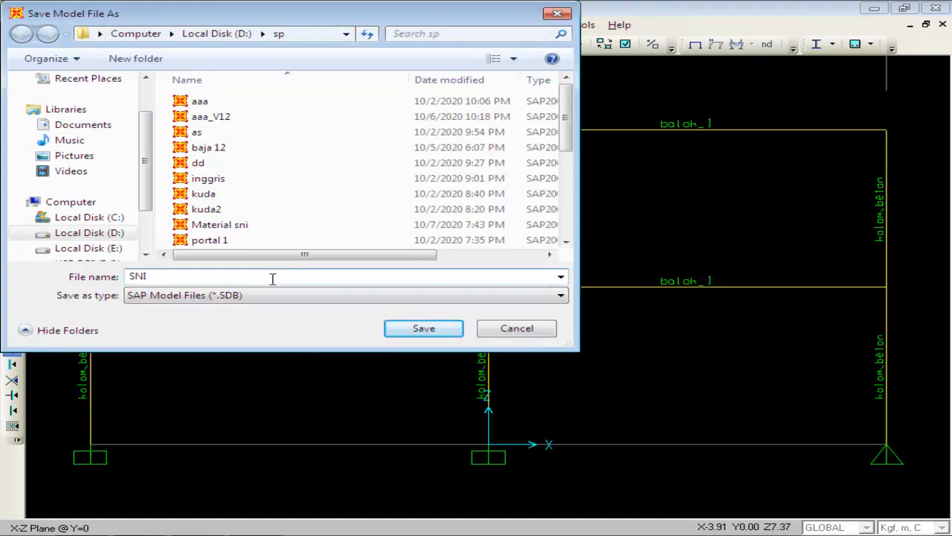
pyautogui.click(420, 328)
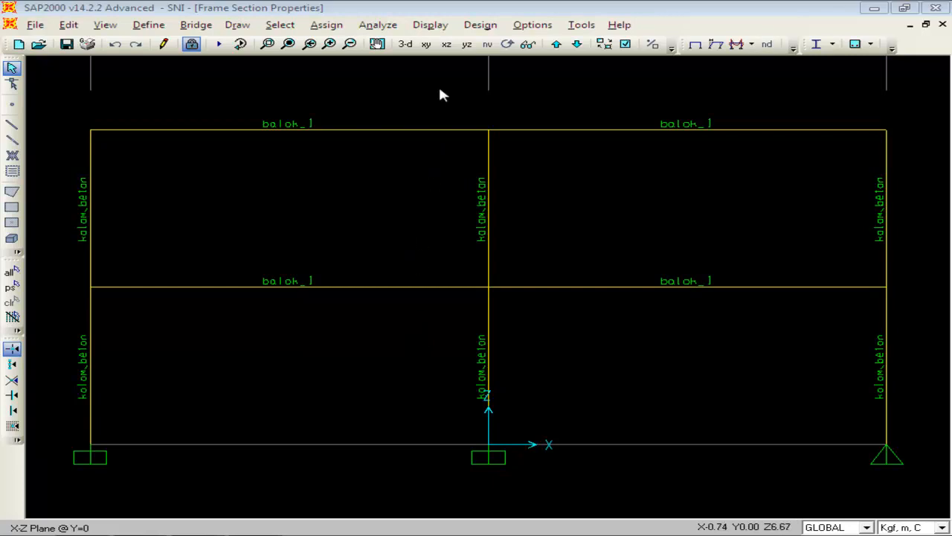
# - Display the filled Moment 3-3 diagram of the frames for the DEAD load case
pyautogui.click(430, 25)
pyautogui.moveTo(484, 142)
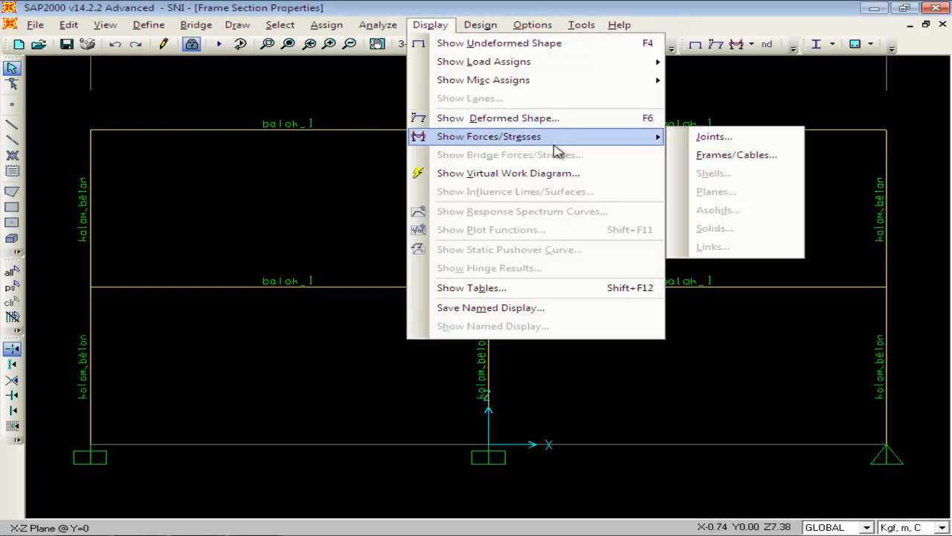
pyautogui.click(711, 156)
pyautogui.click(535, 315)
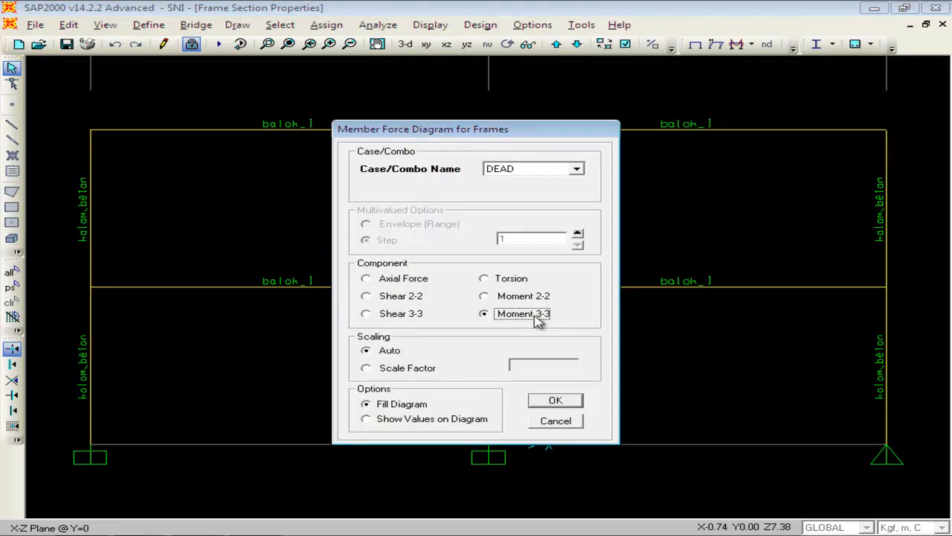
pyautogui.click(555, 401)
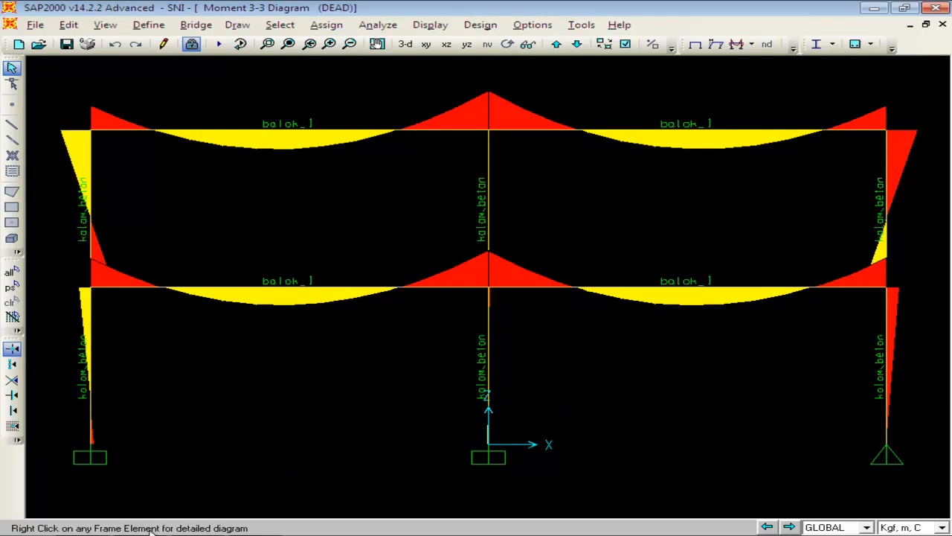
# - Switch to the sni.xlsx workbook in WPS Office, save it, and select cell B1
pyautogui.hotkey('alt', 'Tab')
pyautogui.click(544, 252)
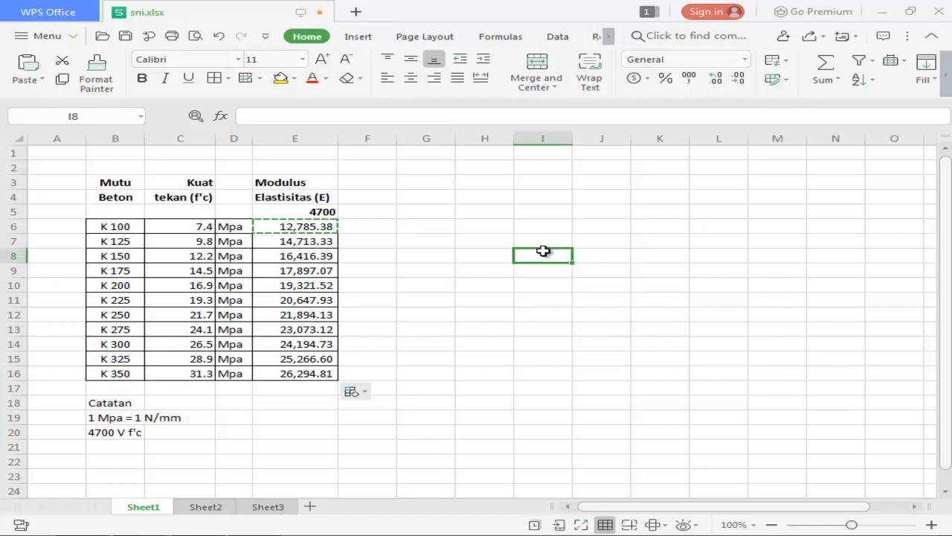
pyautogui.click(125, 36)
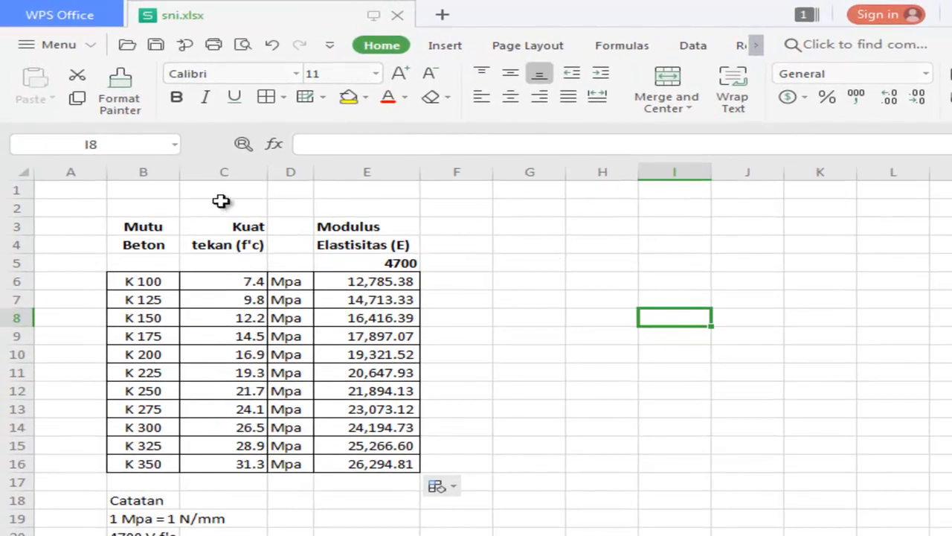
pyautogui.click(131, 189)
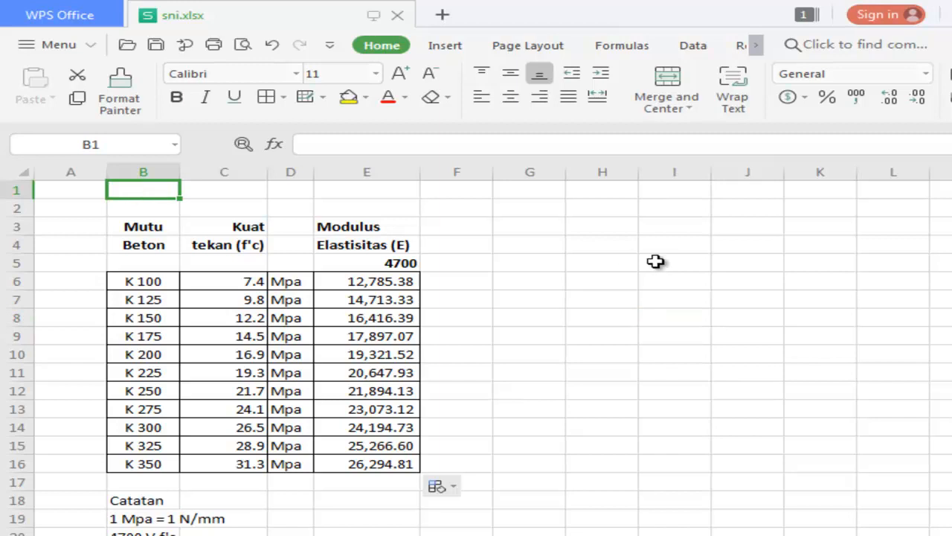